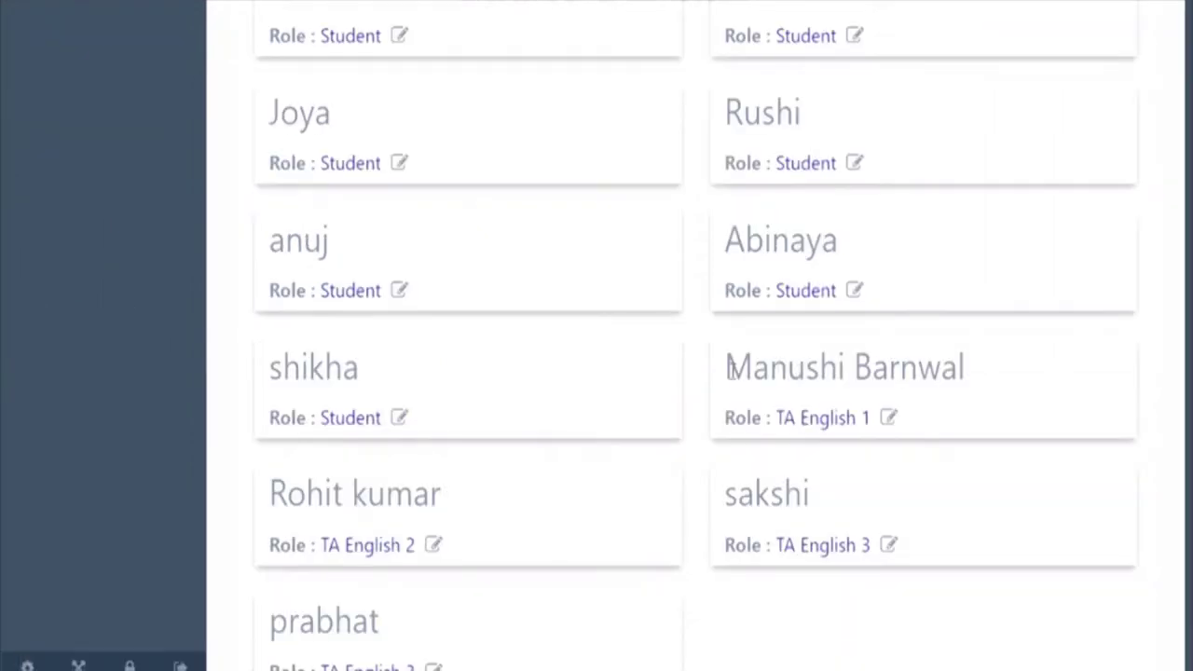
- Highlight the name and role of the TA English 1 member in the group's member list
drag(725, 366, 881, 444)
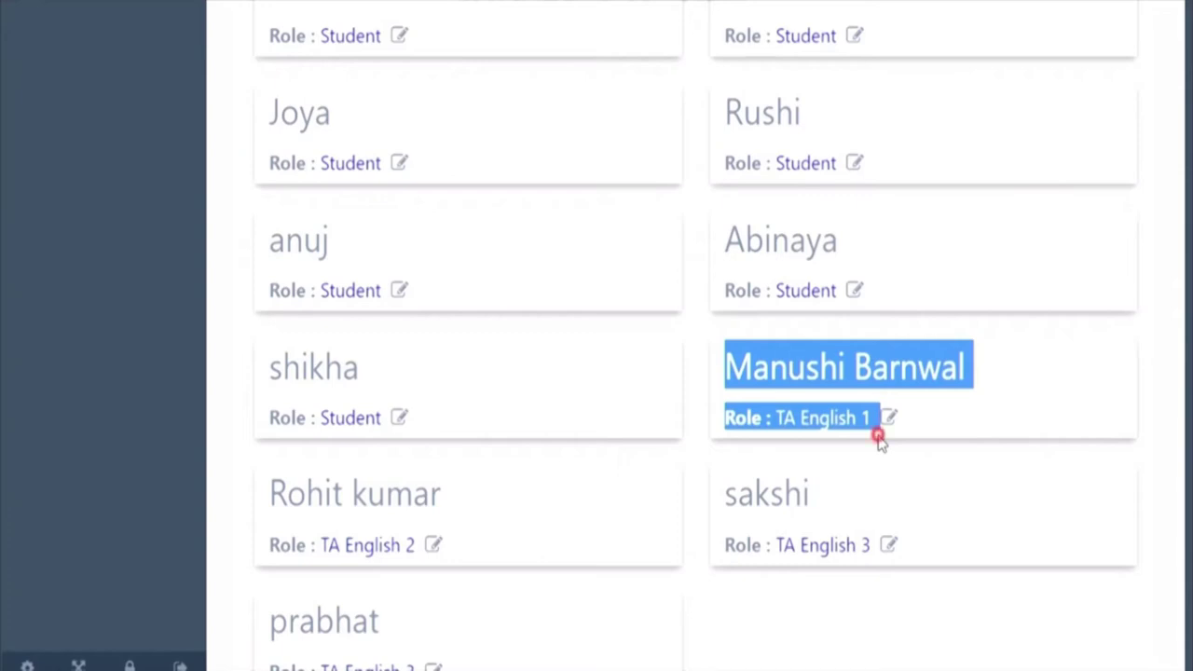
click(877, 436)
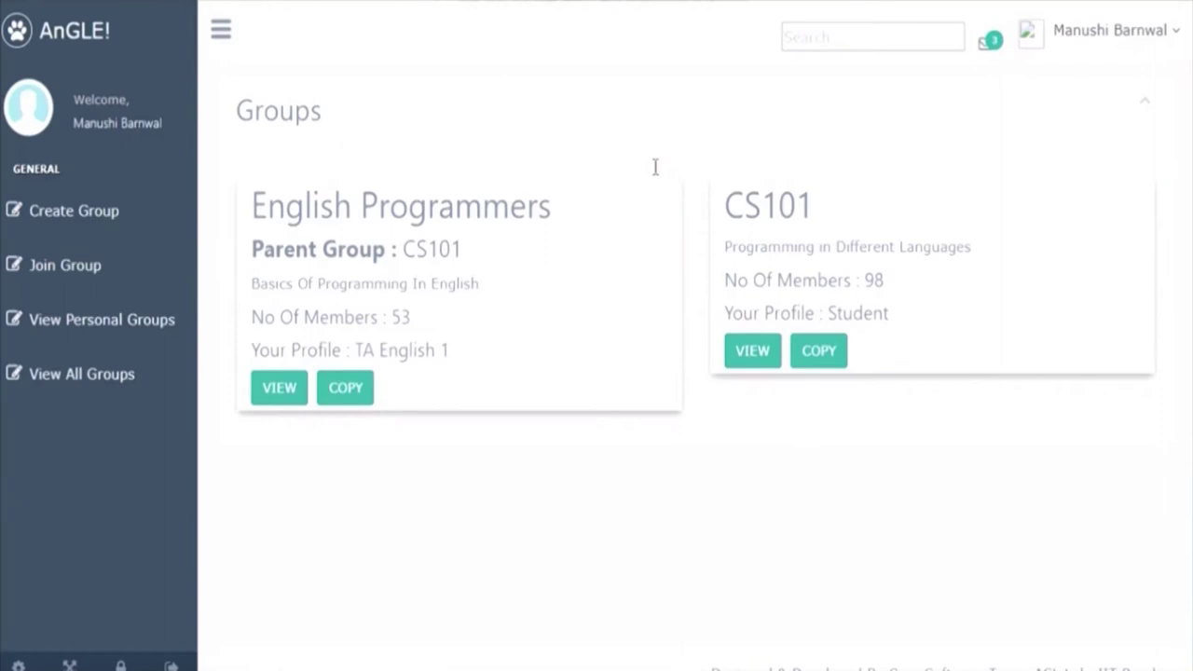
- Review the submissions, graders and grades of the Merge Sort assignment
mouse_move(306, 543)
mouse_move(264, 579)
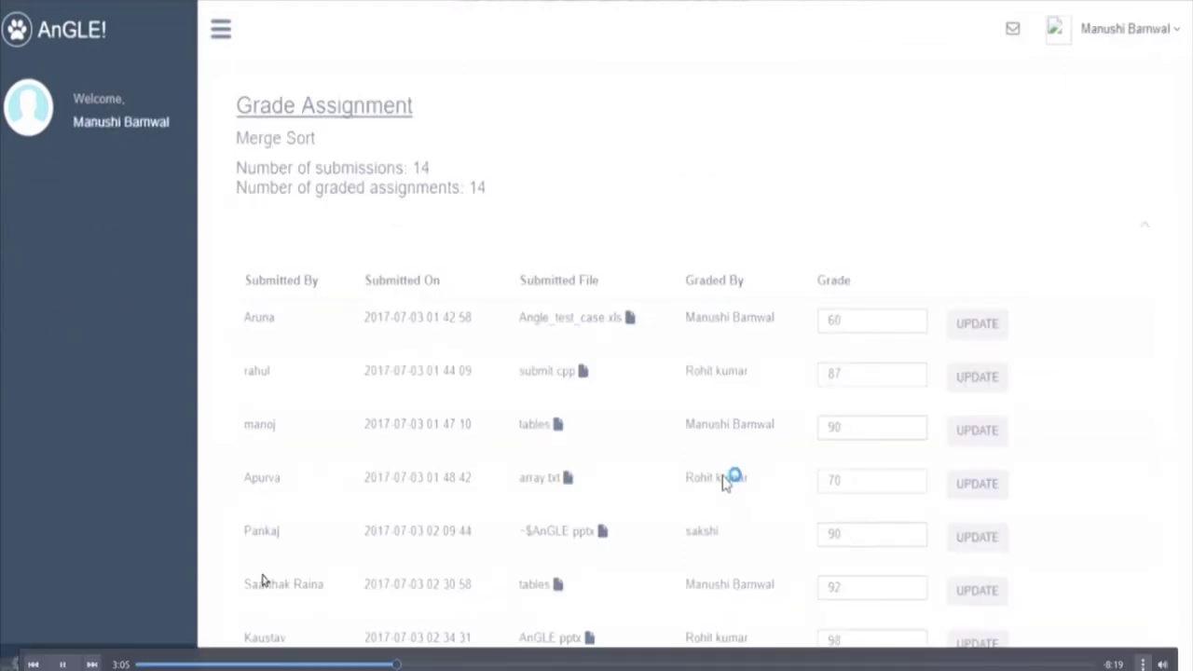
key(Left)
key(Left)
key(Left)
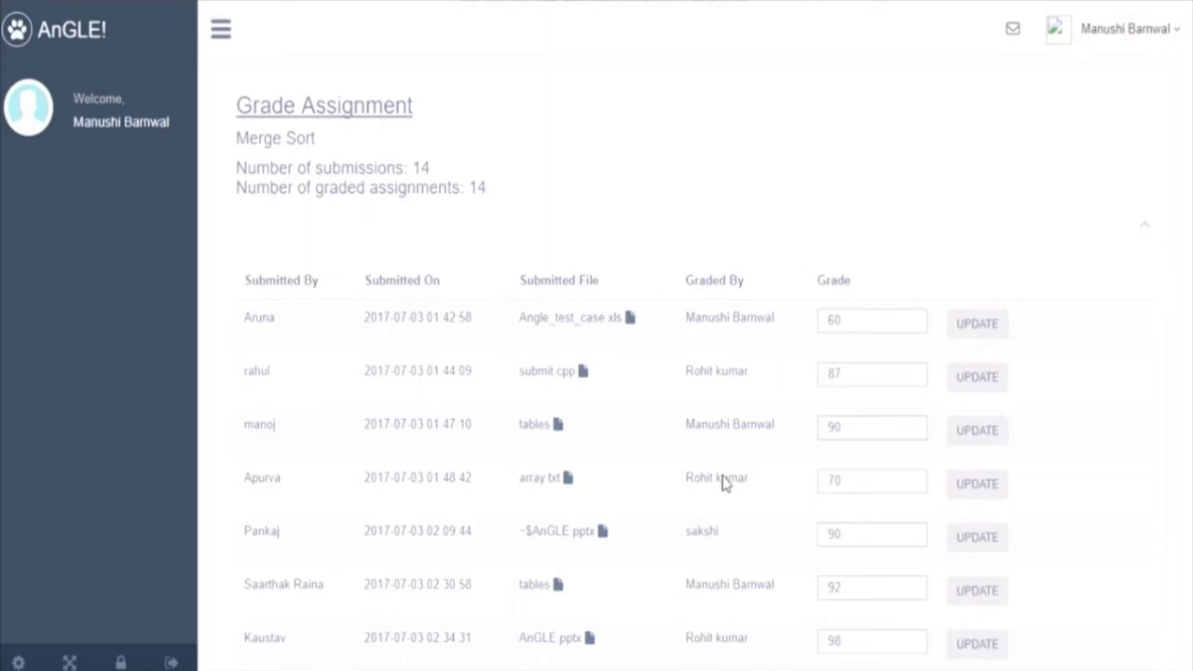
scroll(725, 482, down, 3)
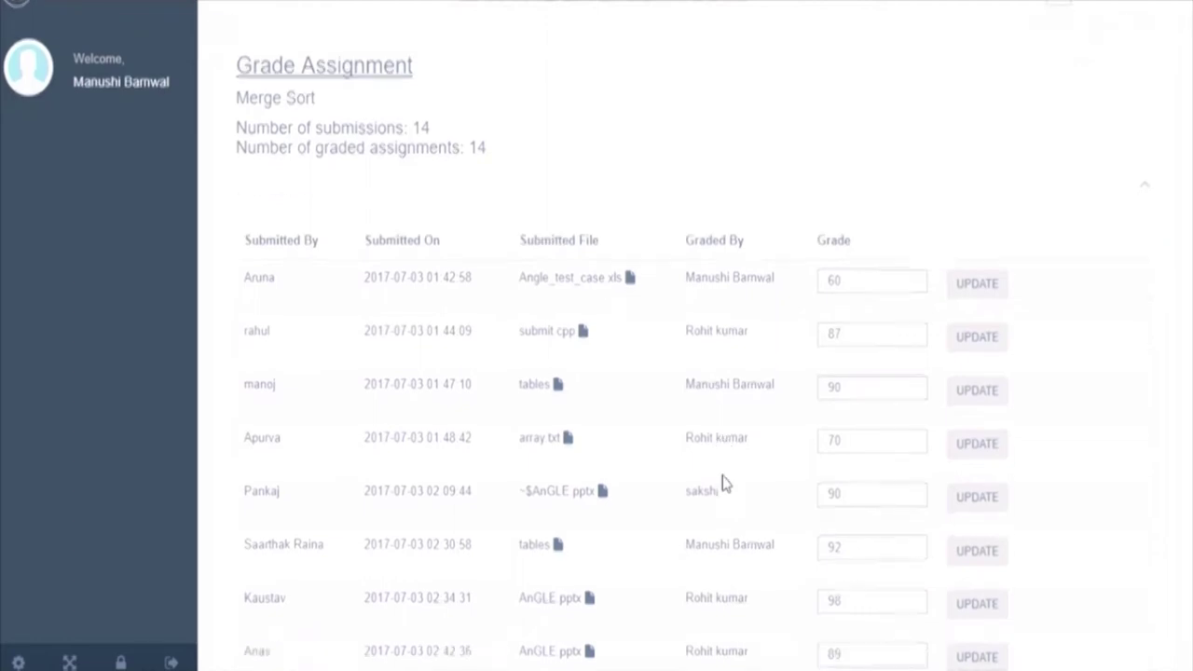
click(912, 76)
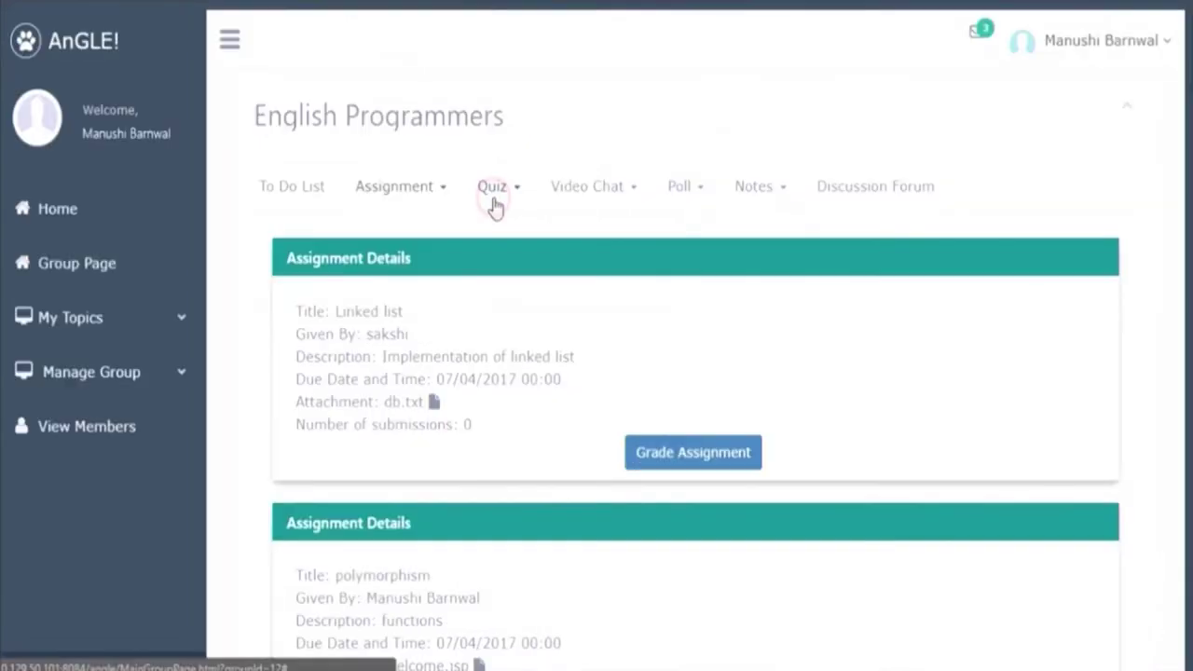
- Open the Create Quiz form of the English Programmers group and check its Date field
click(494, 199)
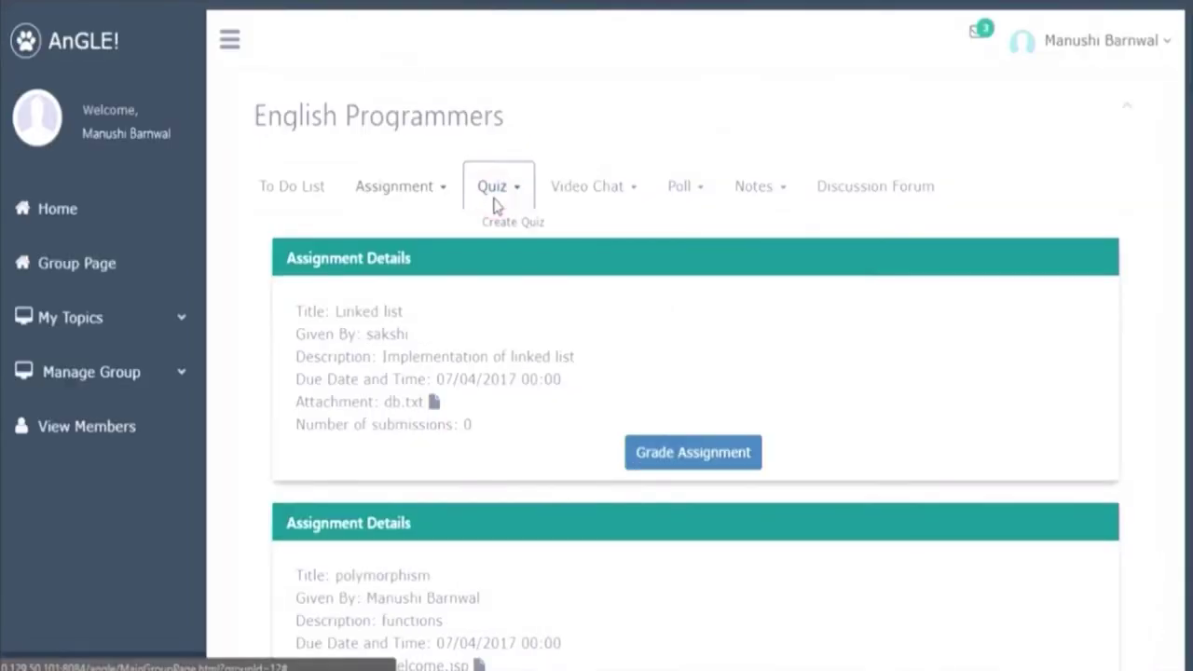
click(498, 222)
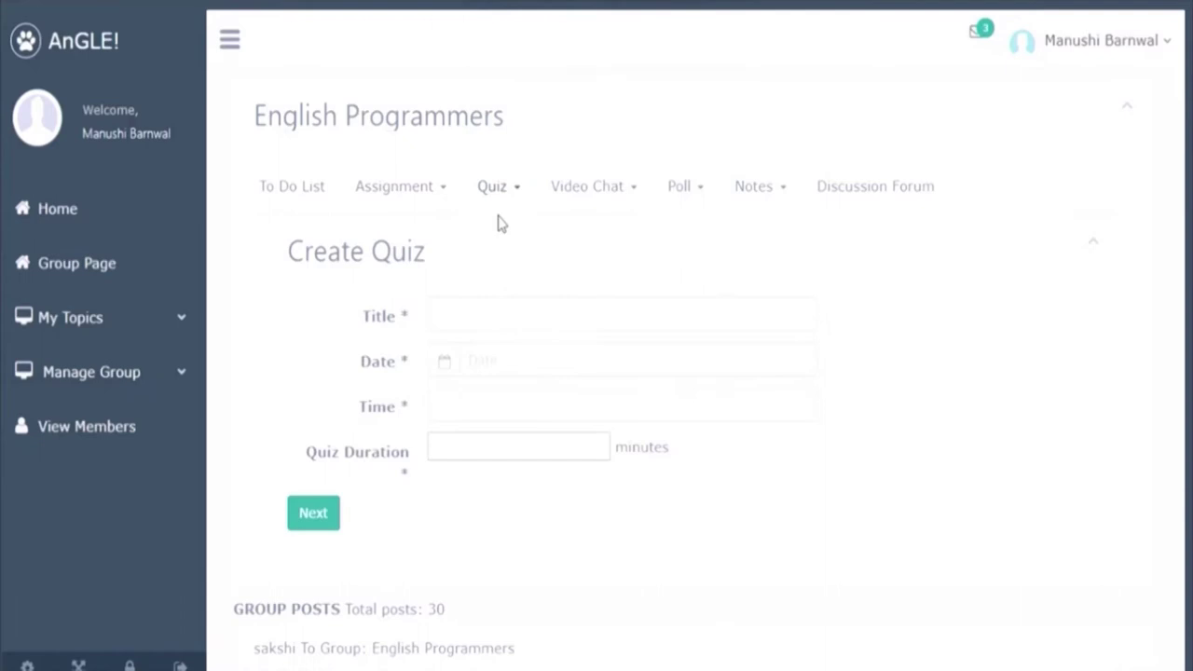
click(448, 362)
click(448, 362)
click(562, 225)
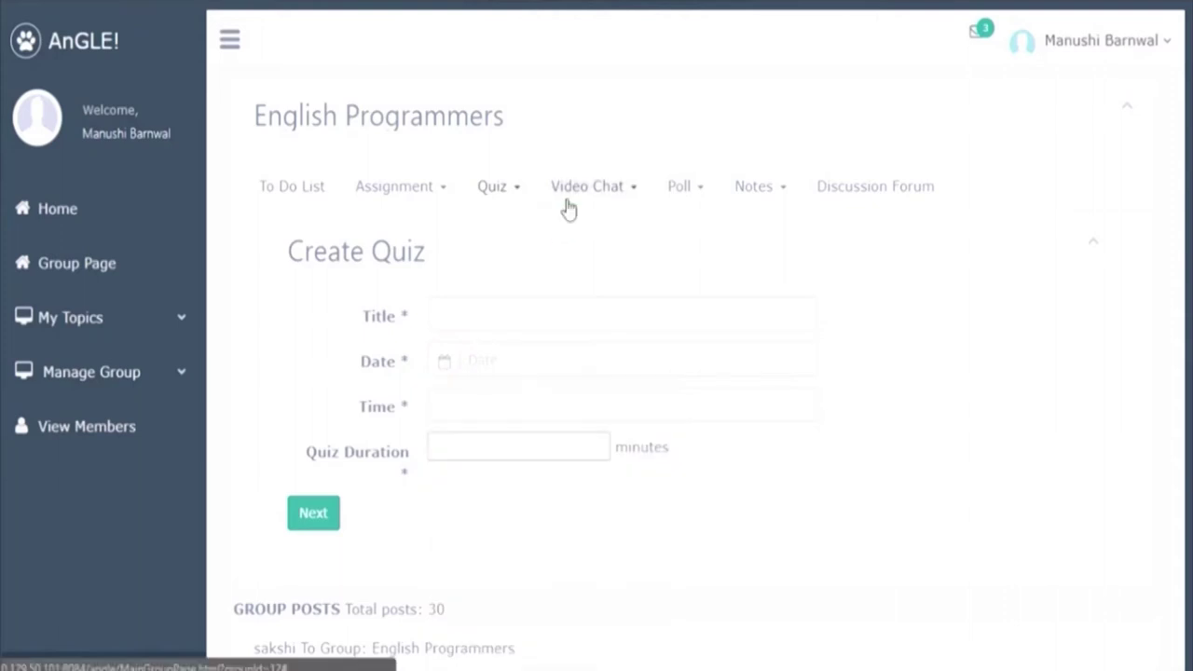
- View the group's video conference scheduling page and its list of answered polls
click(566, 194)
click(566, 226)
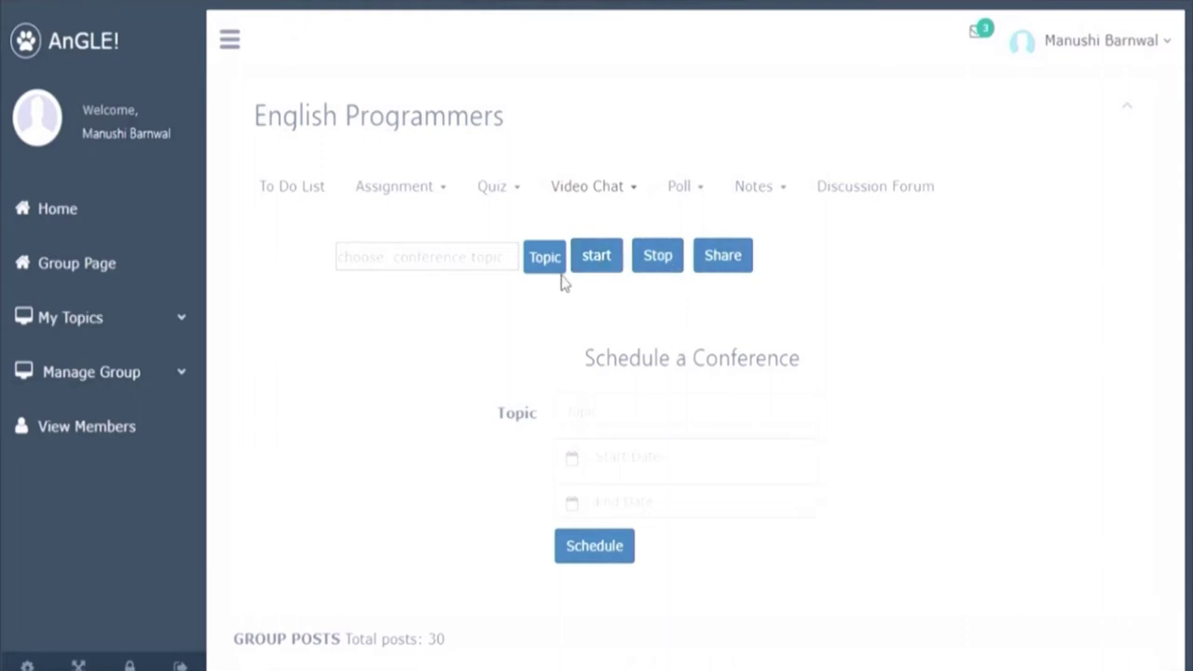
click(699, 171)
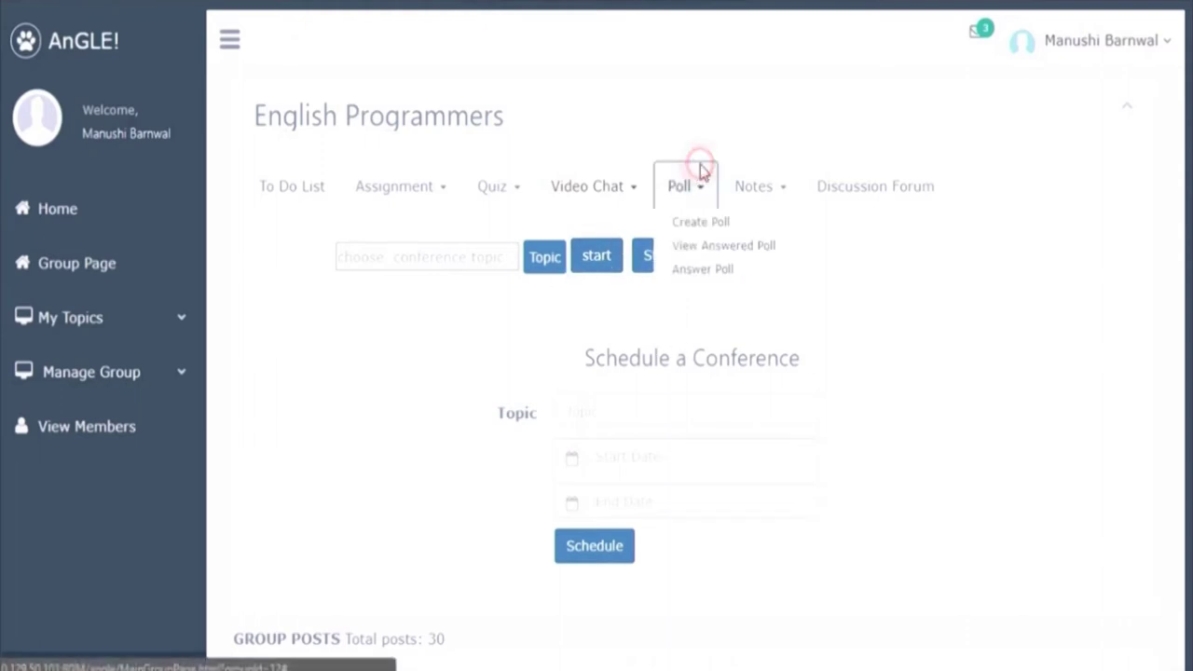
double_click(900, 269)
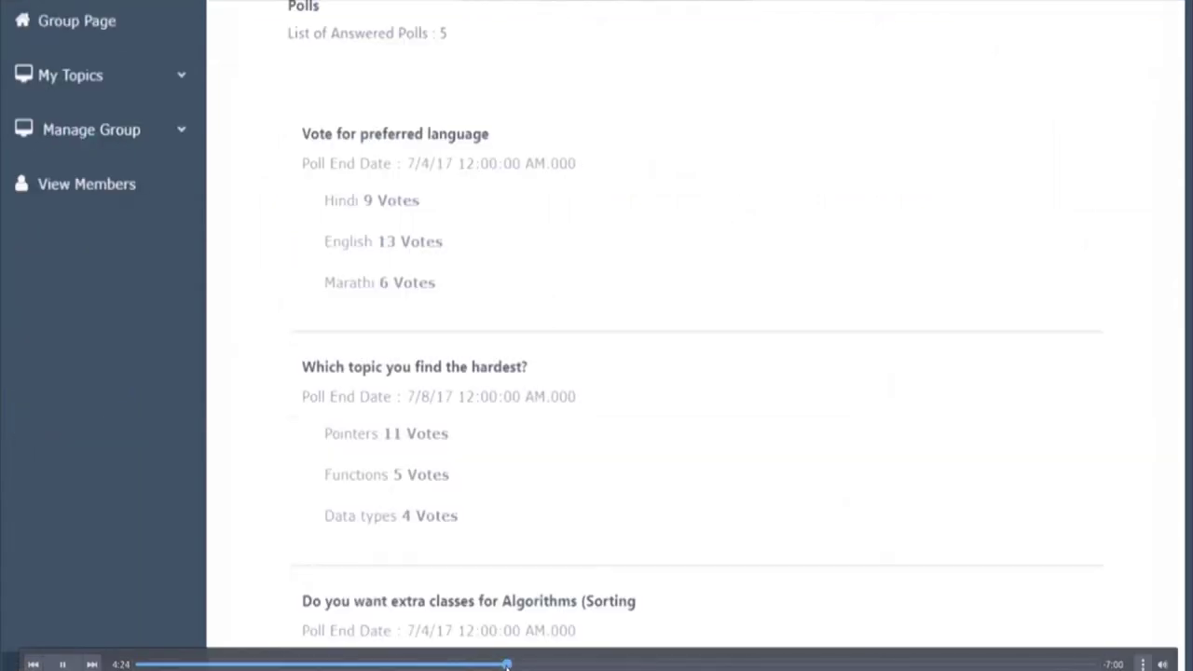
- View the group's Post Note form and the English Programmers topic list in the discussion forum
scroll(894, 168, up, 3)
click(788, 188)
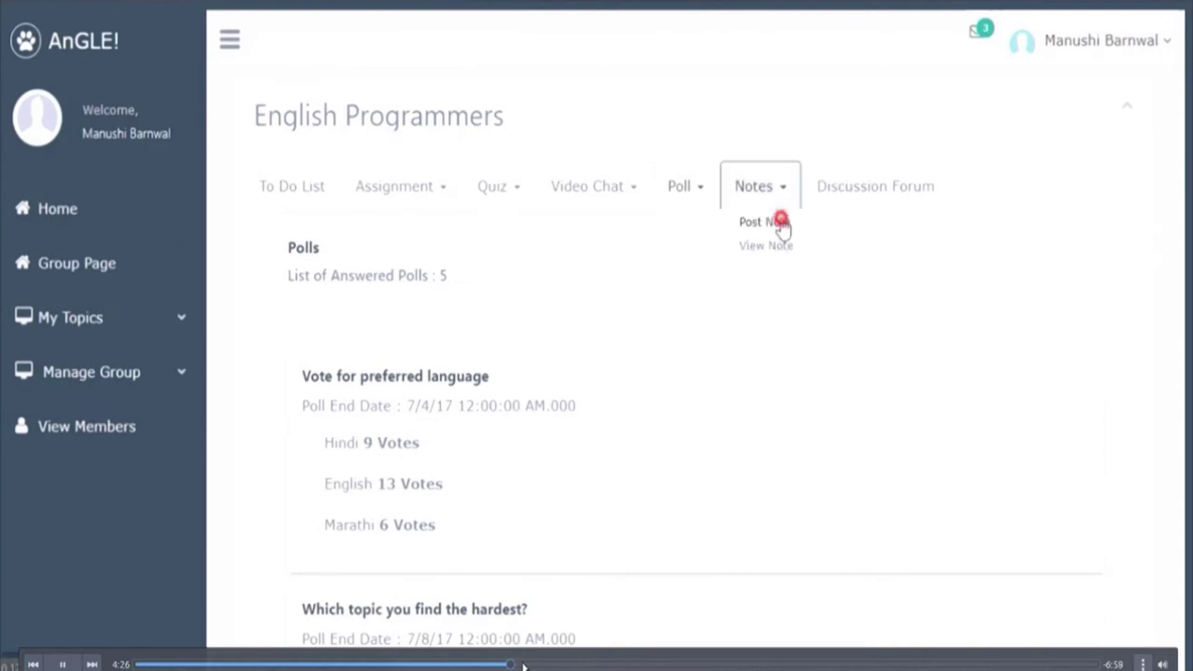
click(764, 221)
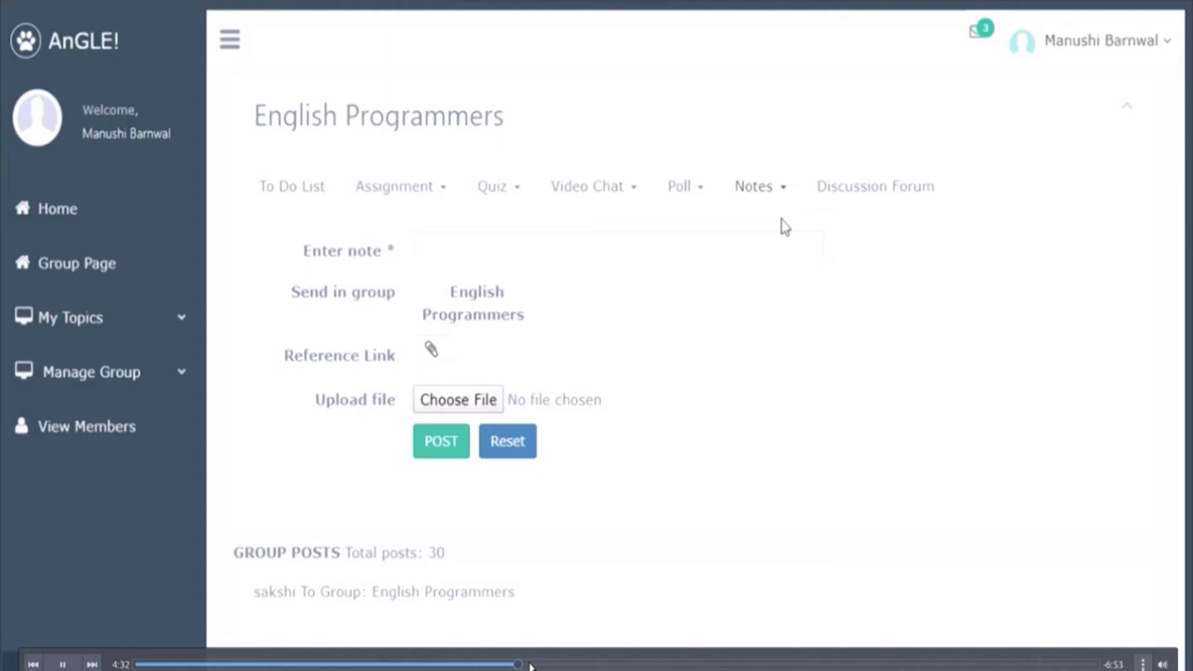
click(530, 666)
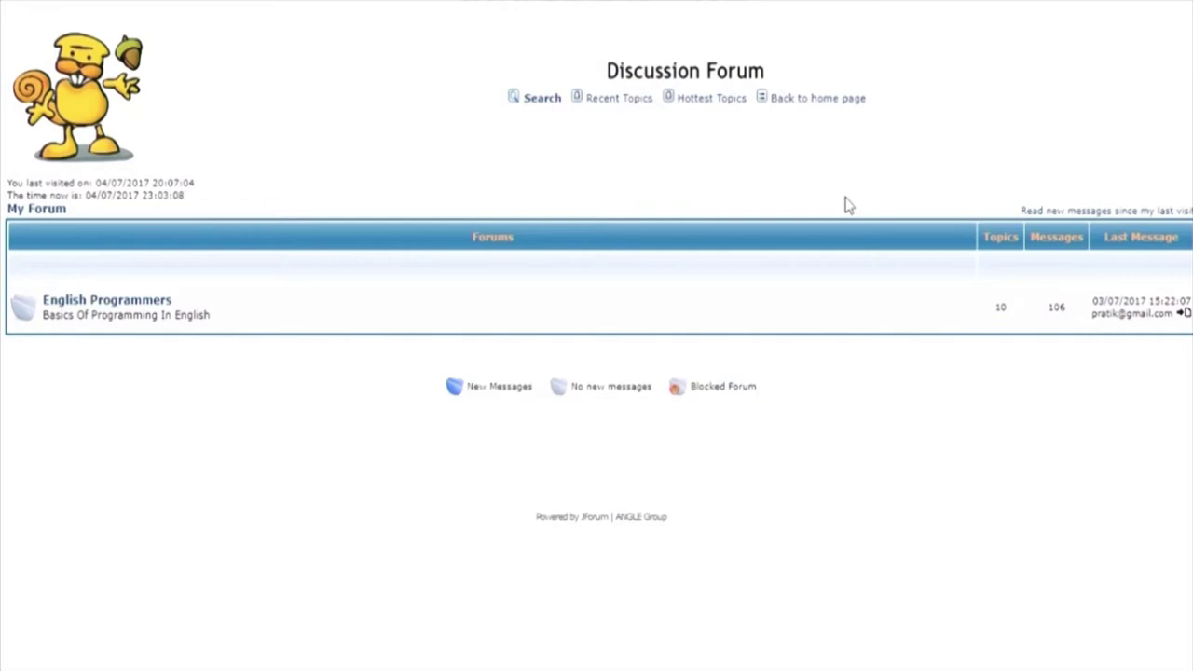
click(117, 298)
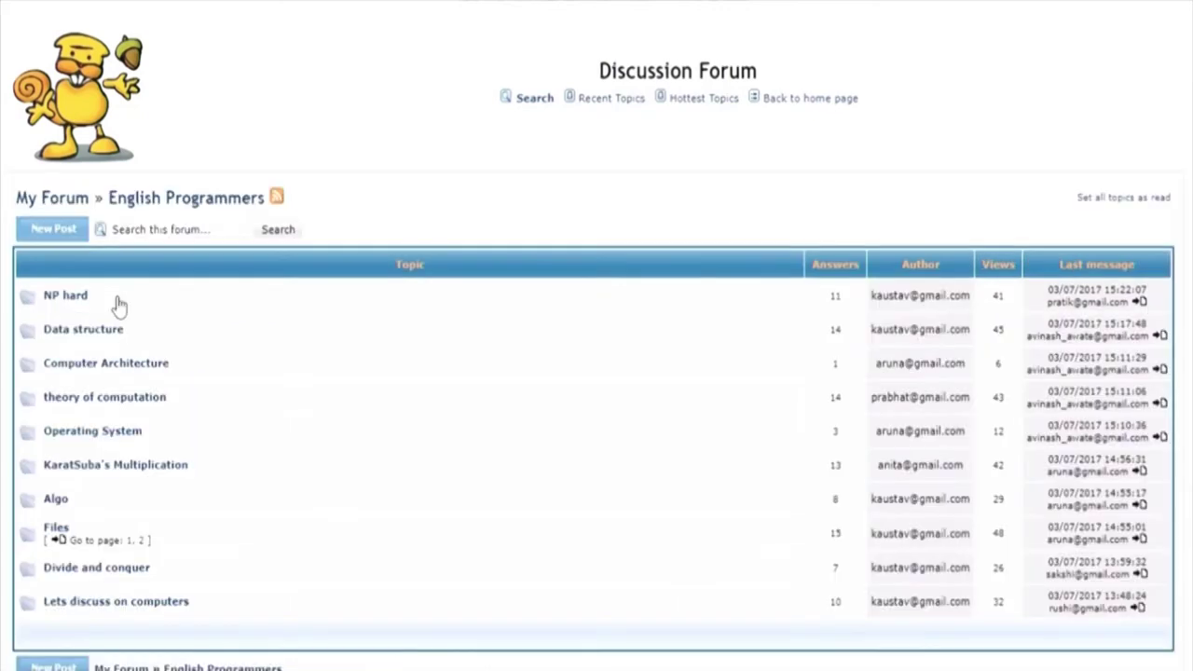
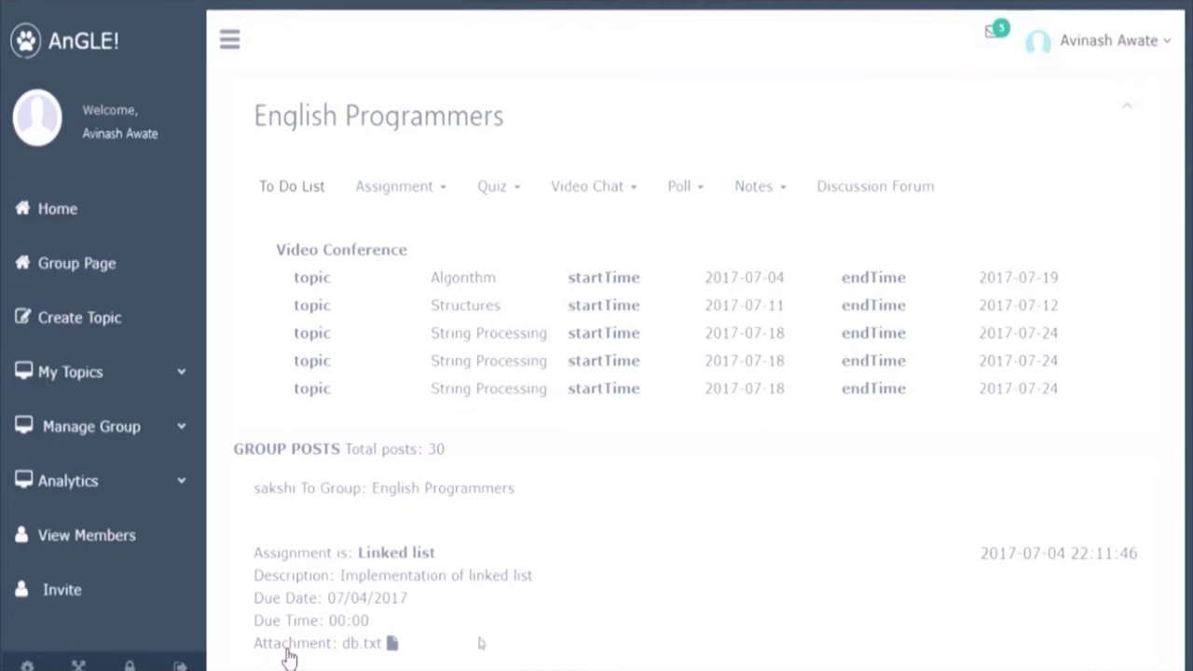
- Open the English Programmers group from the student account and list its assignments for submission
mouse_move(538, 588)
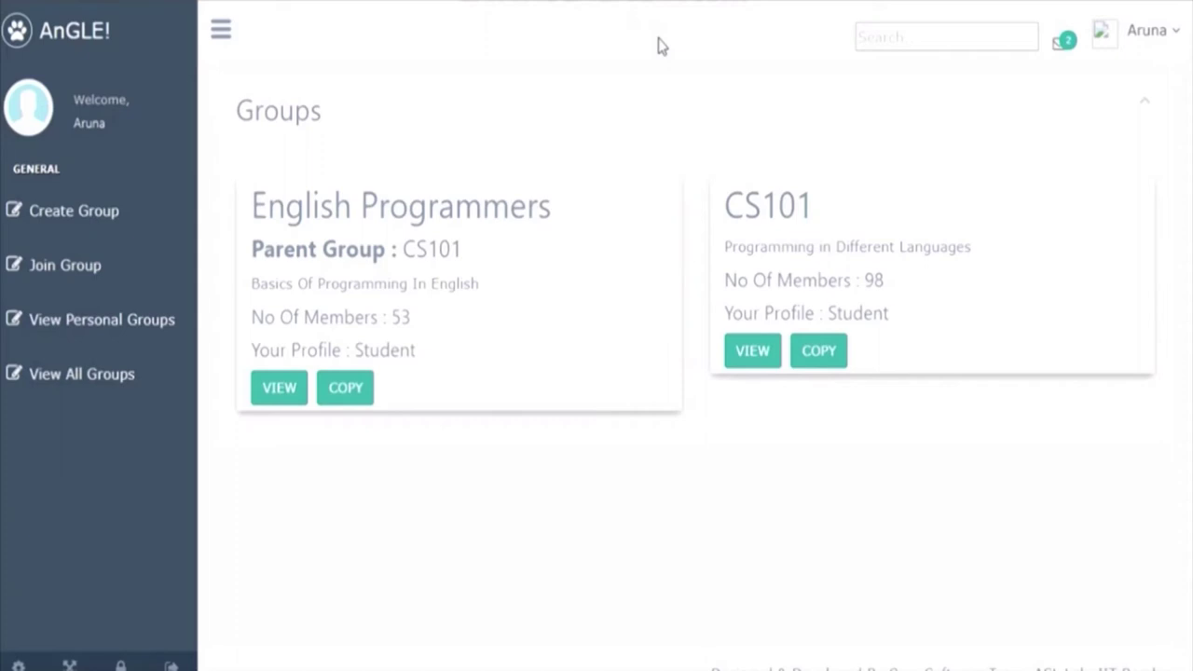
click(279, 387)
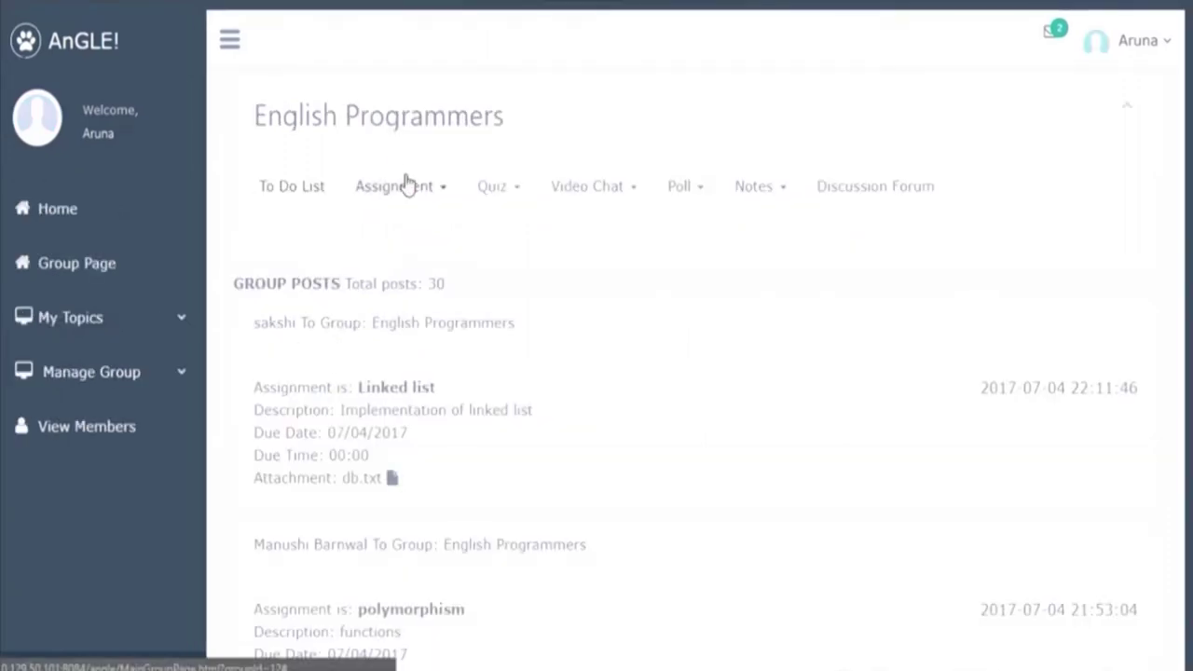
click(407, 182)
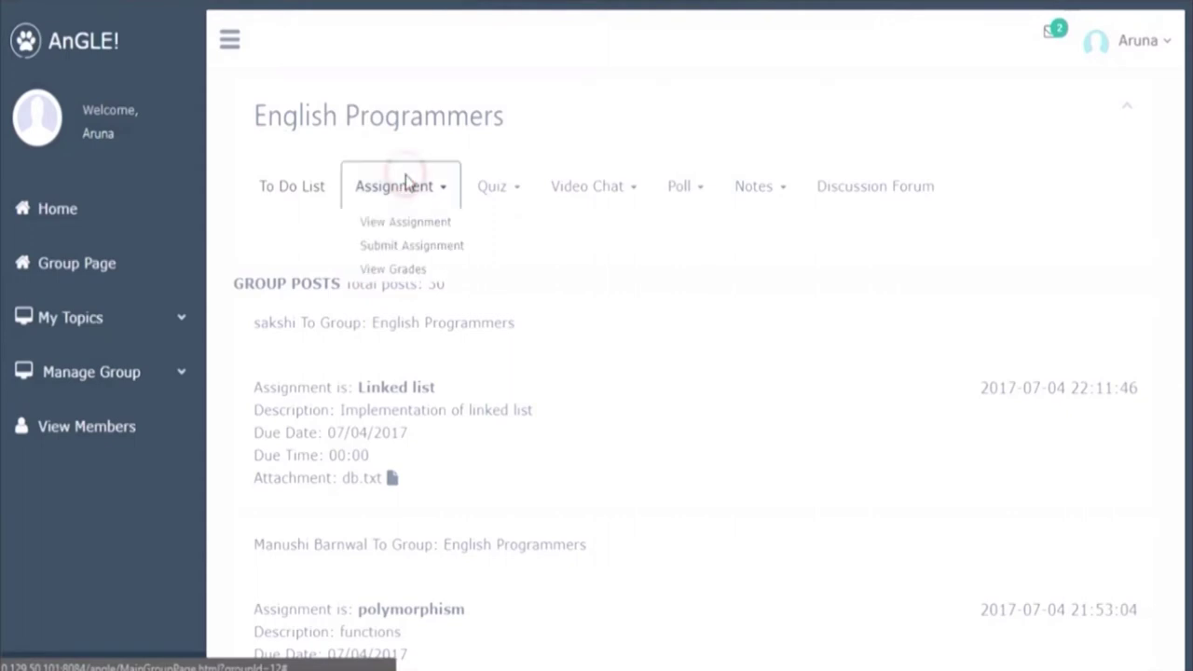
click(402, 245)
- View the quizzes available for submission and the student's video chat options
click(494, 187)
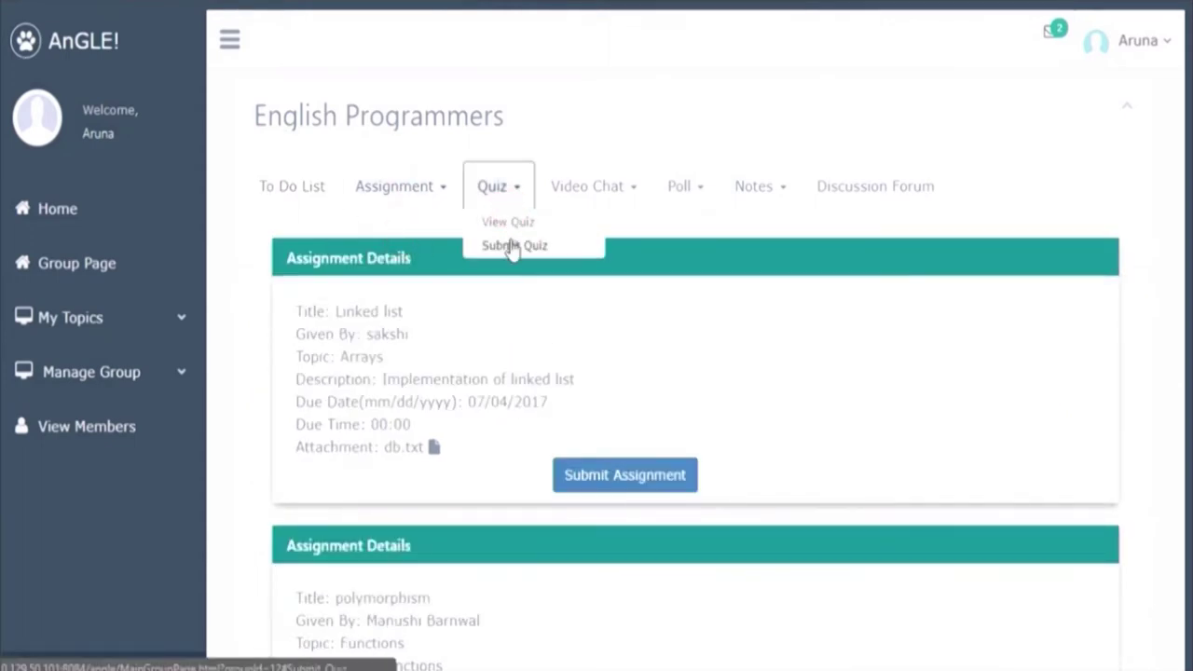
click(511, 246)
click(590, 184)
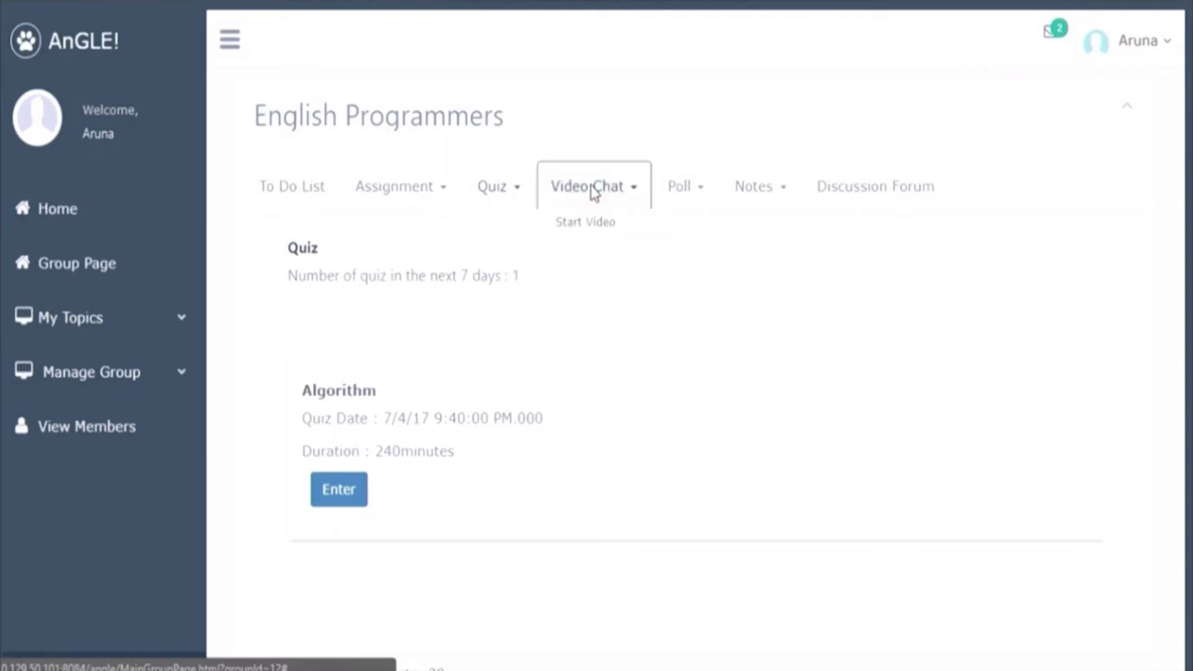
- View the student's unanswered polls and open the form for posting a note to the group
click(680, 187)
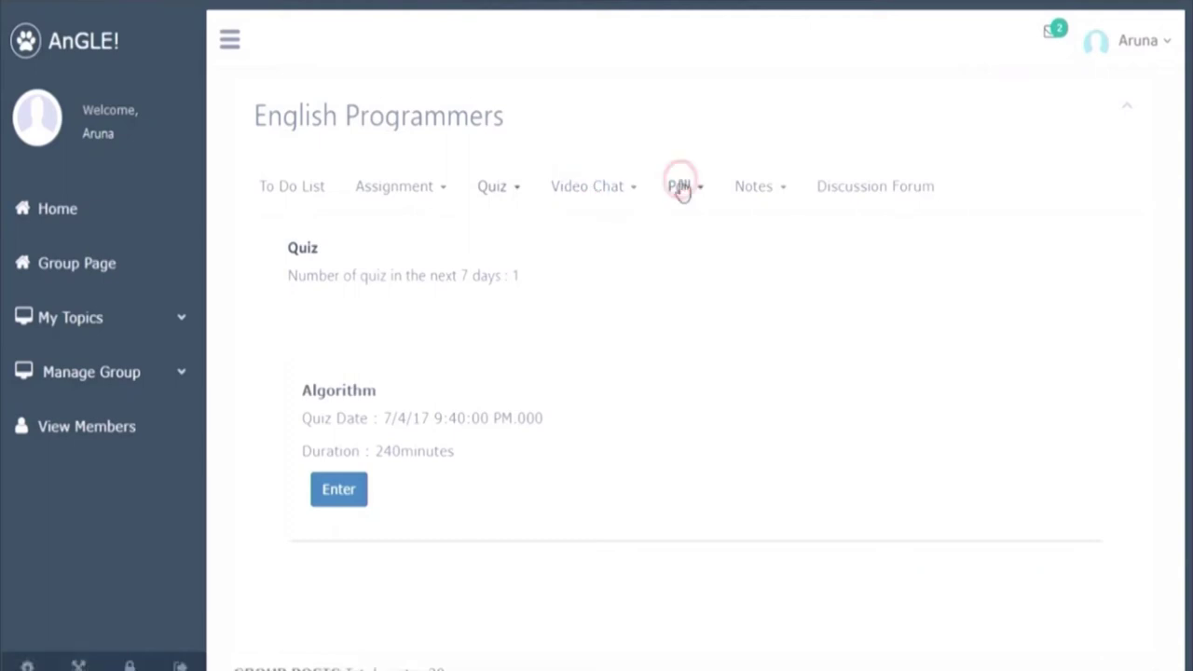
click(688, 248)
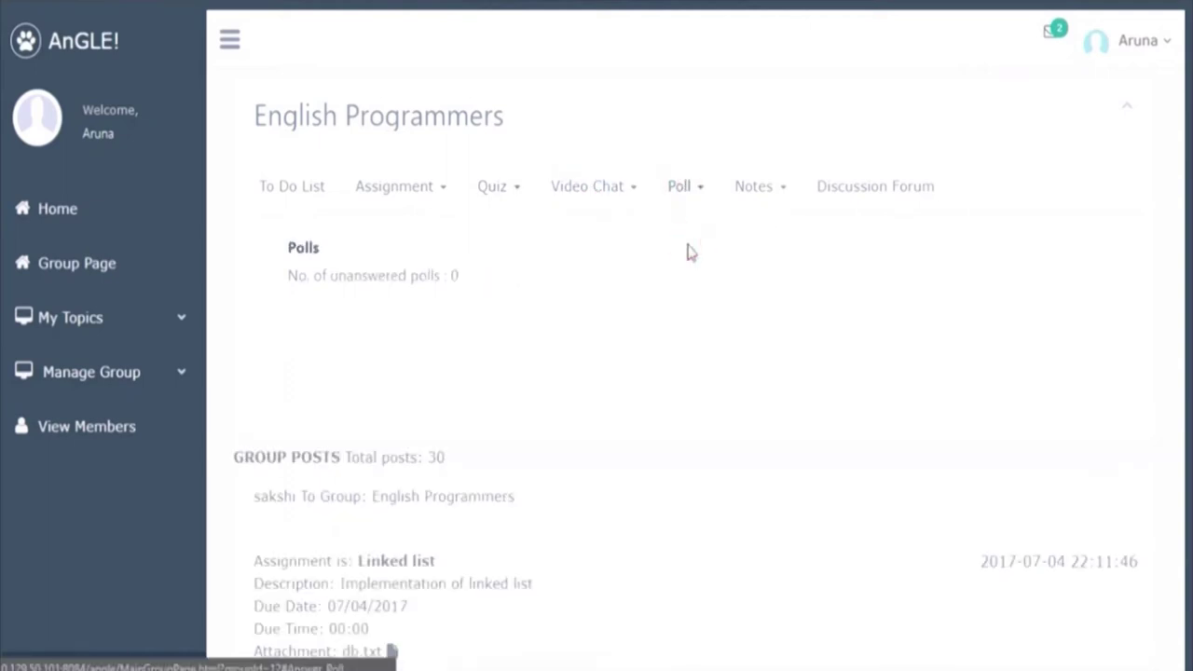
click(737, 205)
click(738, 222)
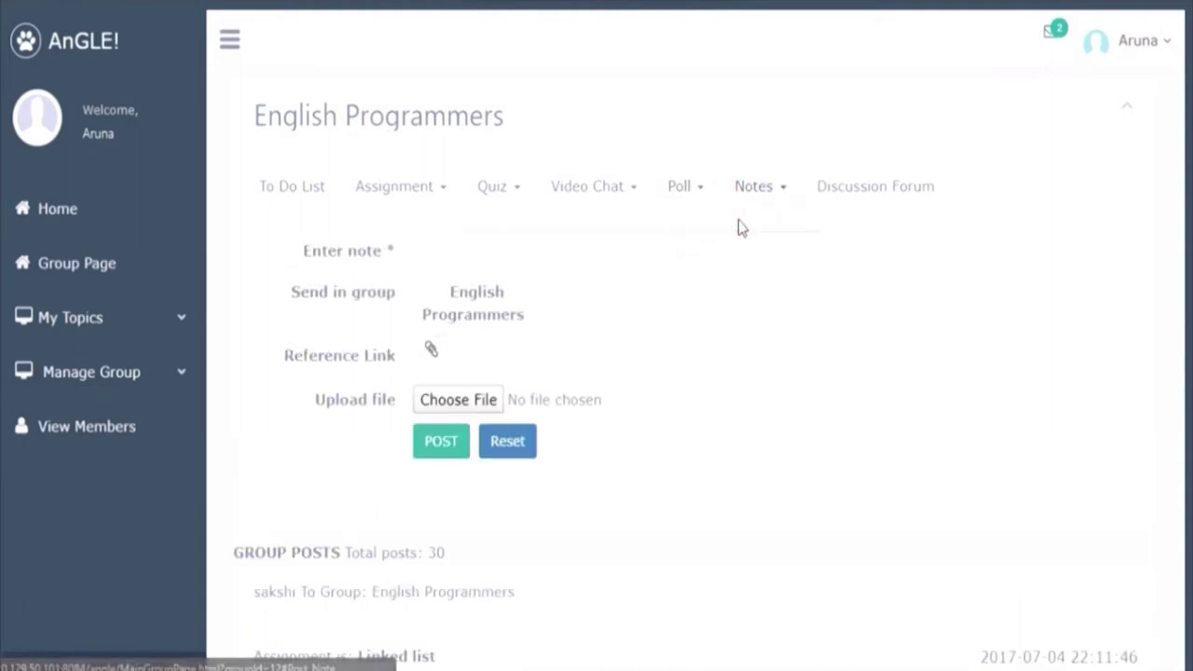
- Open a reply to the NP hard topic in the English Programmers discussion forum and return to the home page
click(826, 194)
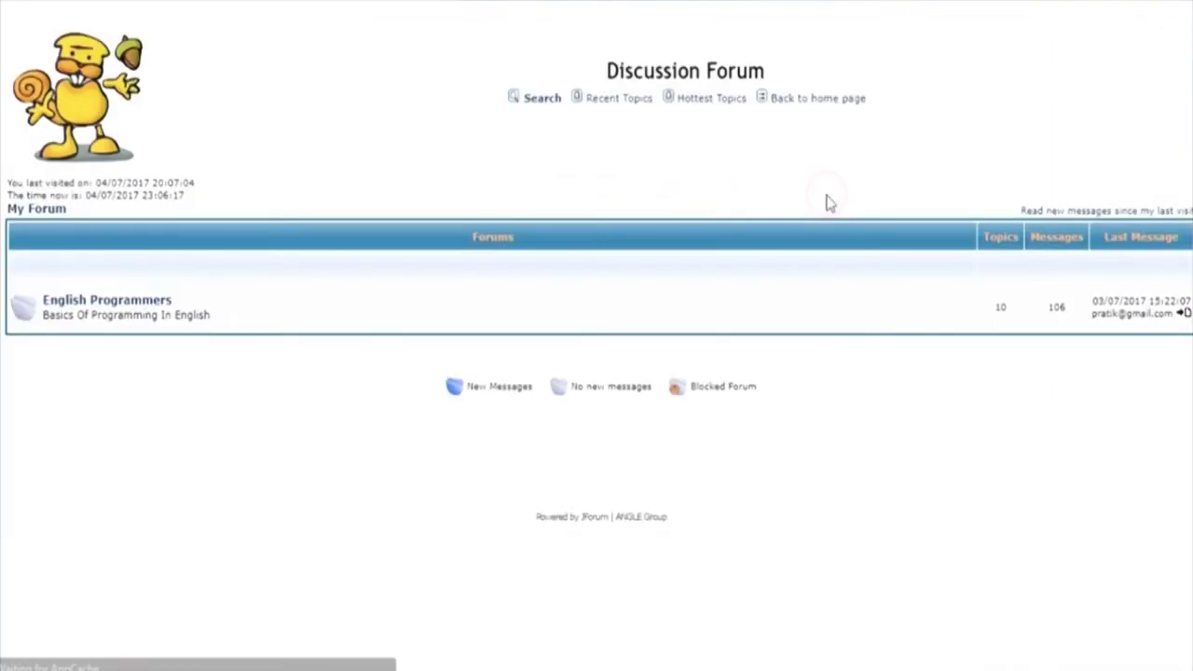
click(153, 307)
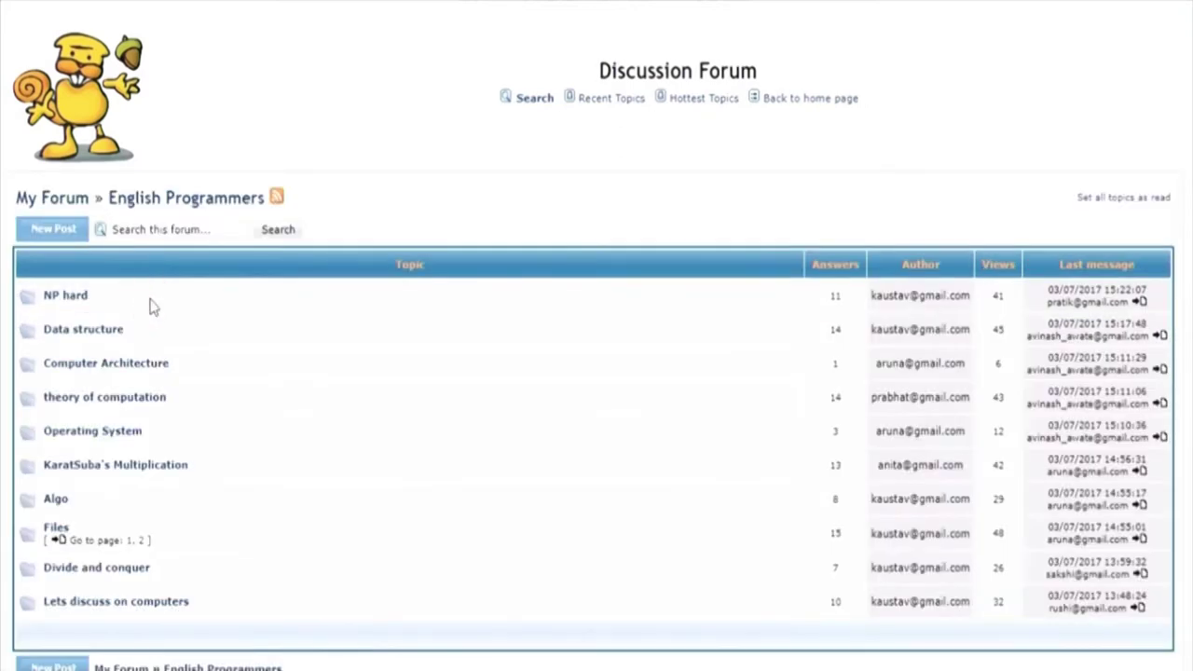
click(82, 293)
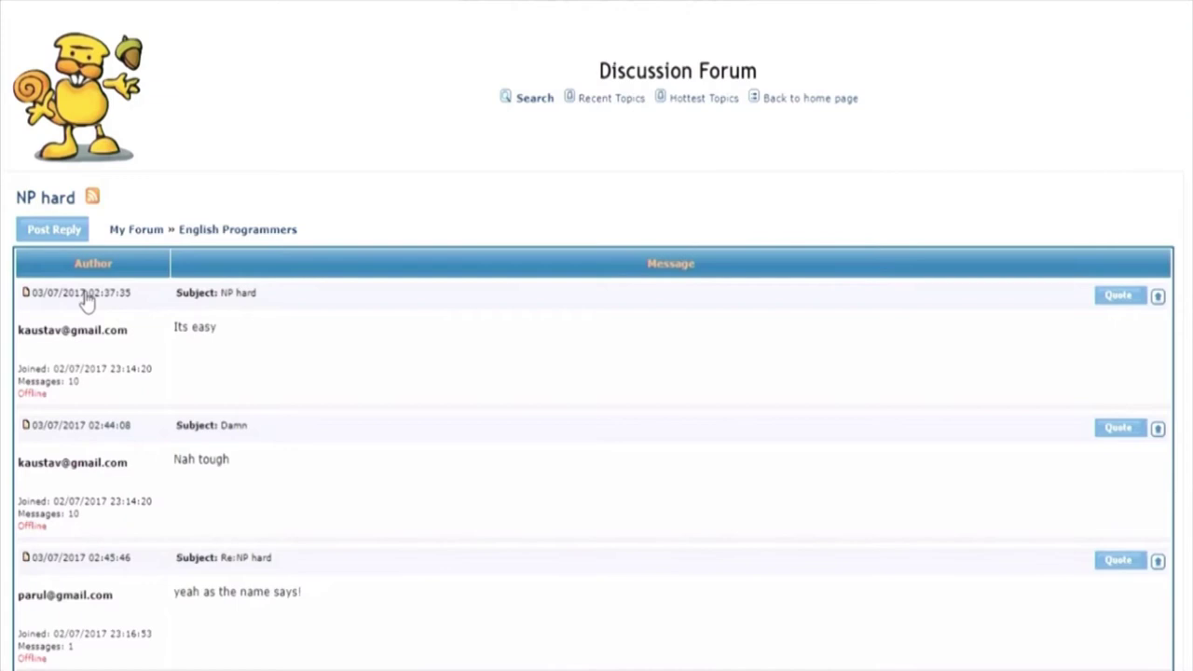
click(42, 228)
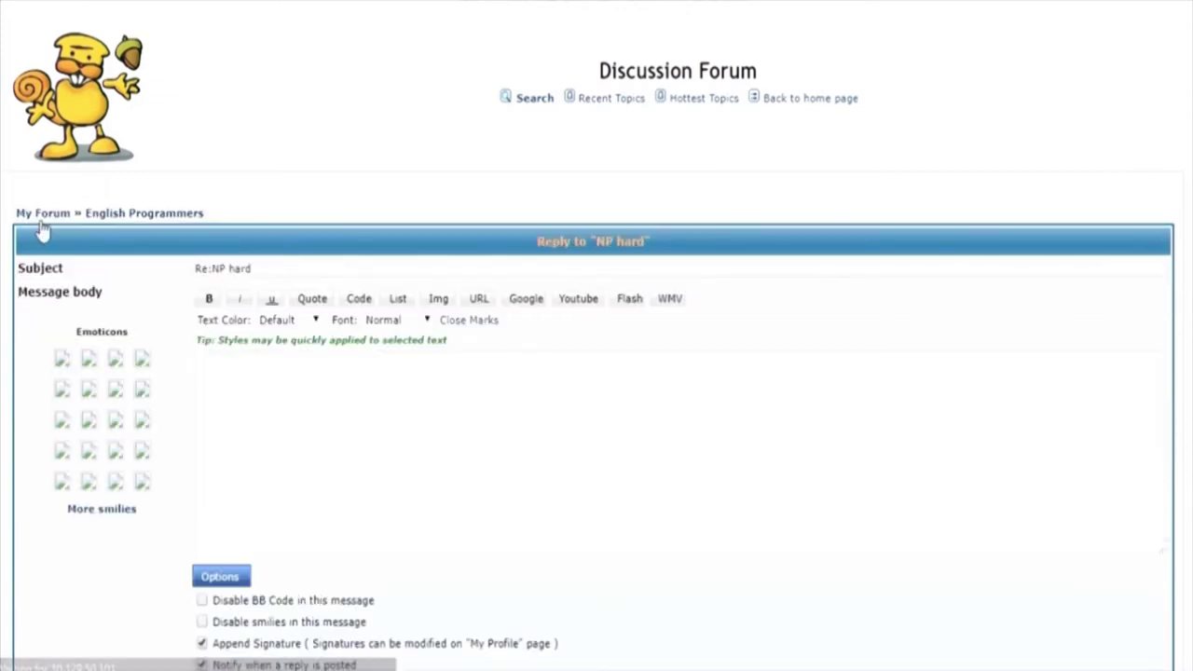
click(797, 102)
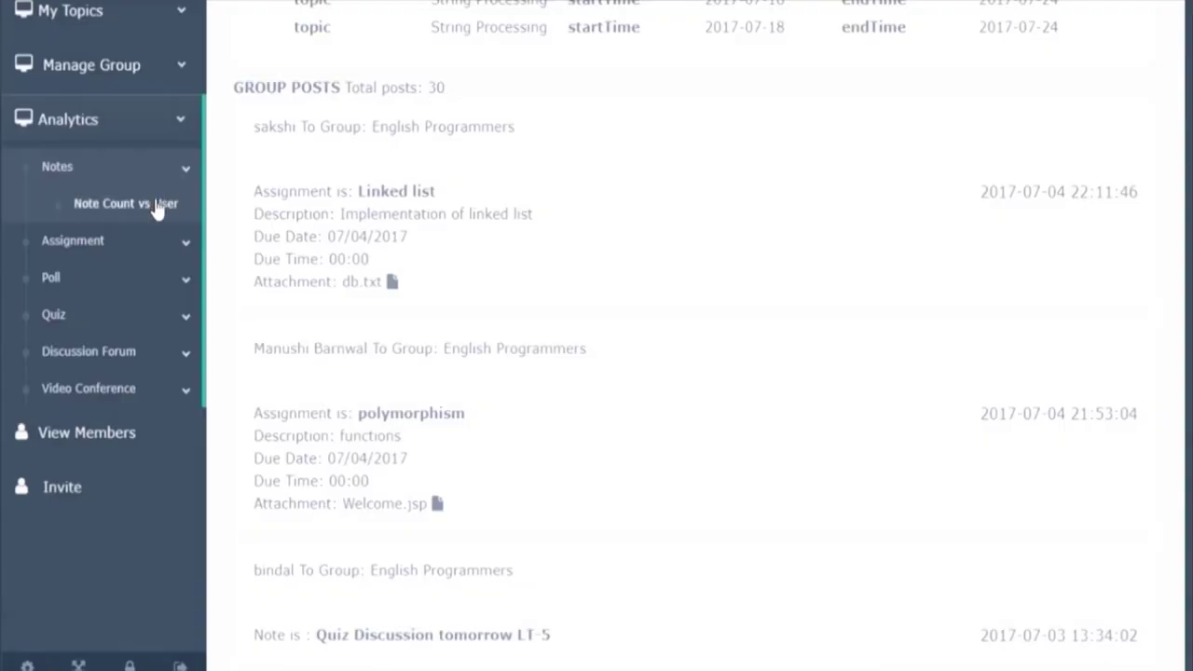
- Open the Note Count vs User analysis and inspect a user's bar in the chart
click(158, 206)
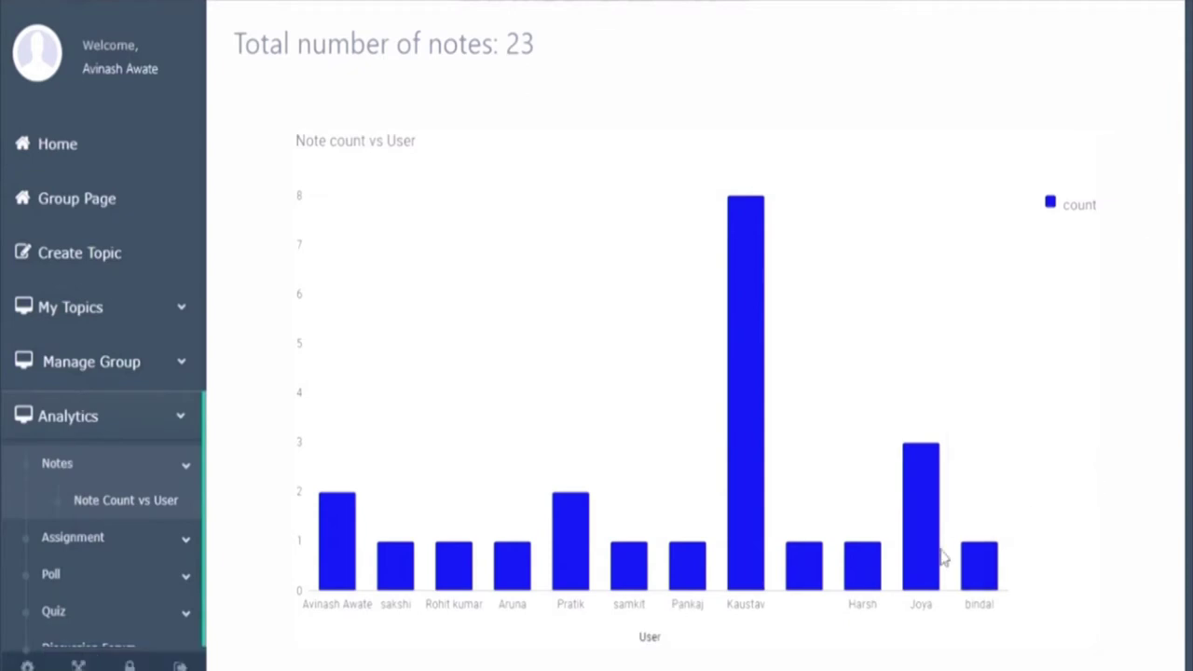
mouse_move(756, 449)
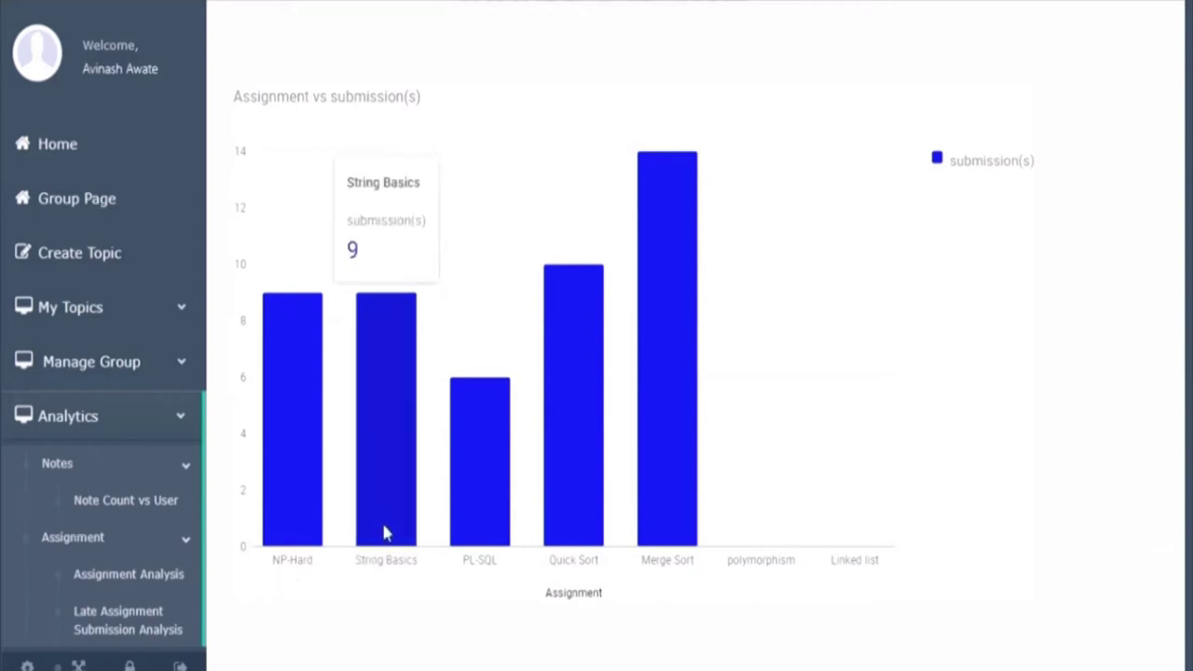
- Inspect the PL-SQL submissions bar, the String Processing average grade and the maximum, minimum and average grades per assignment
mouse_move(468, 524)
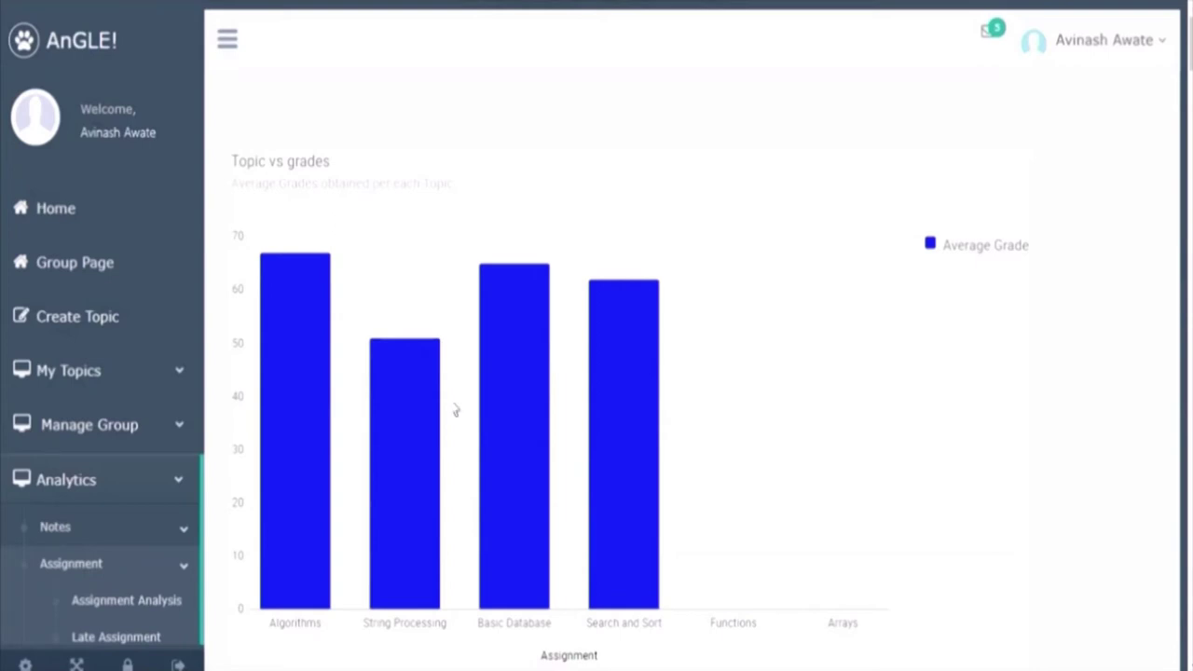
mouse_move(408, 511)
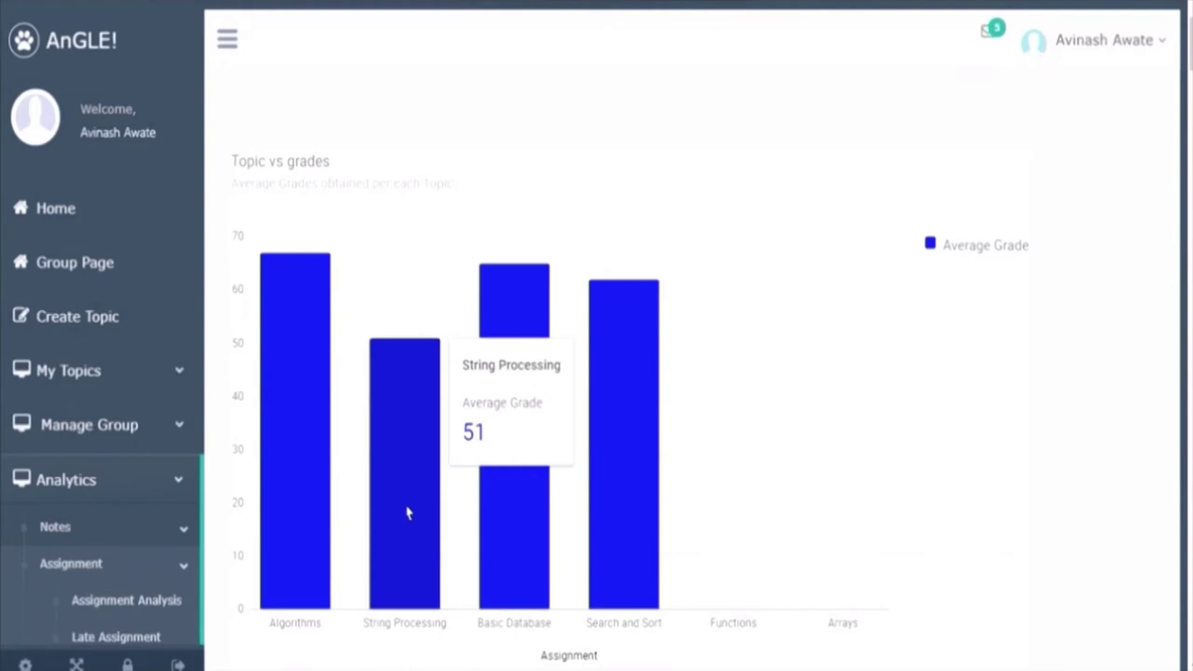
scroll(407, 511, down, 7)
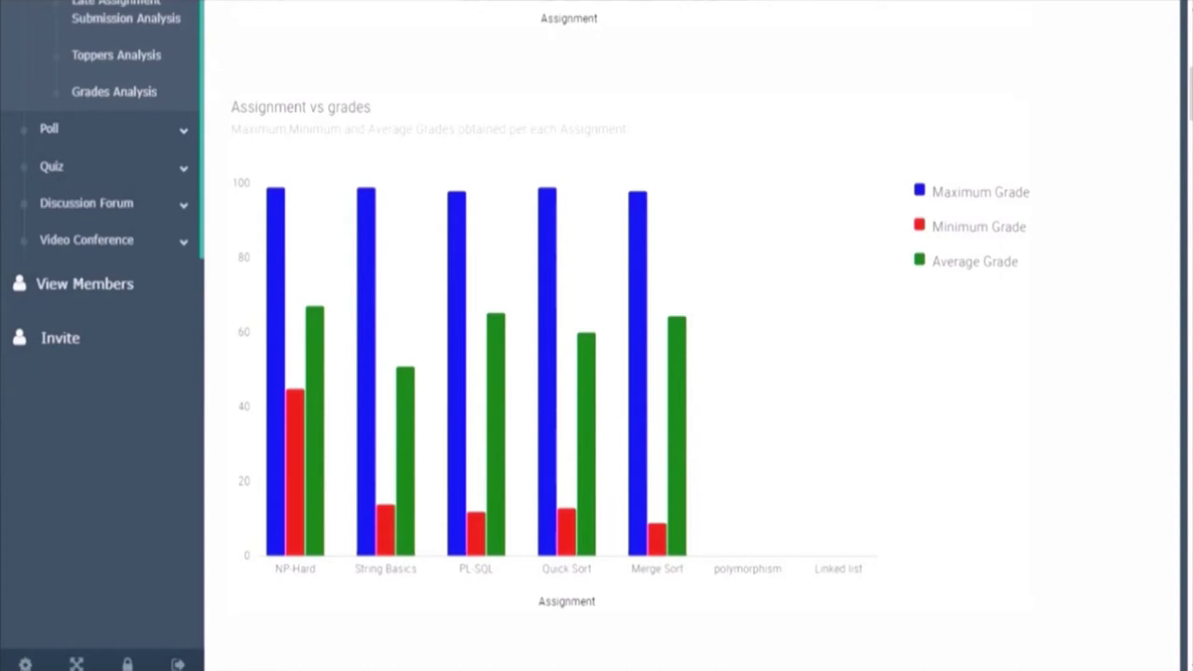
- Inspect the NP-Hard grade bars and the voter and non-voter bars of the "which group is more active" poll
mouse_move(278, 466)
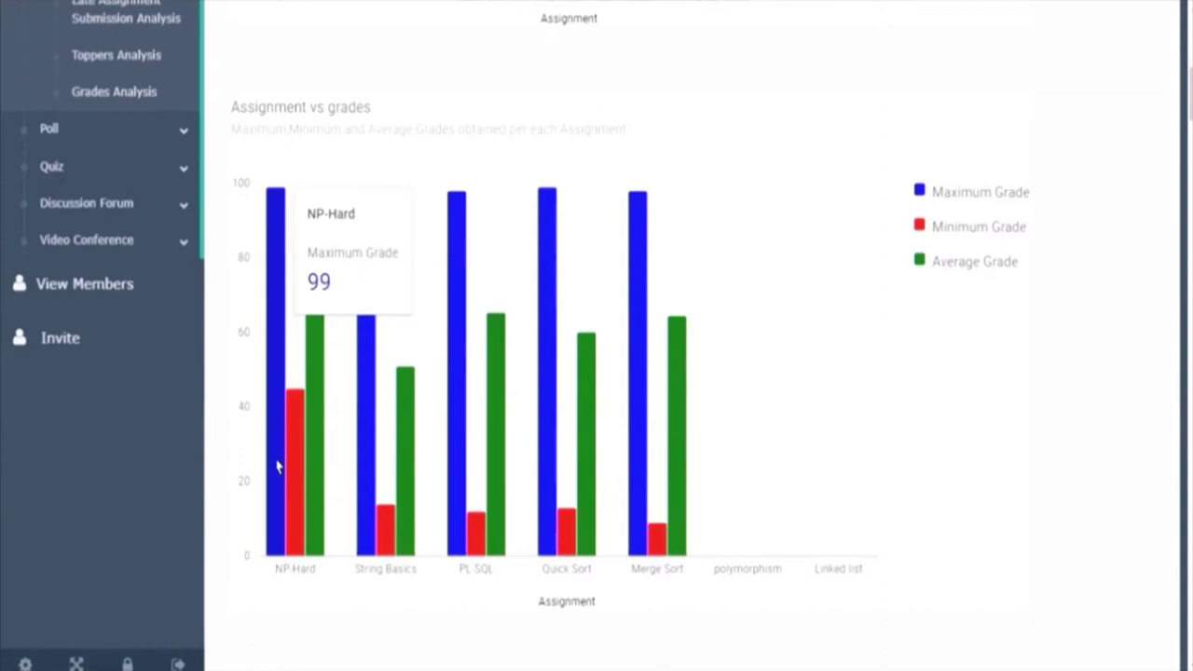
mouse_move(312, 476)
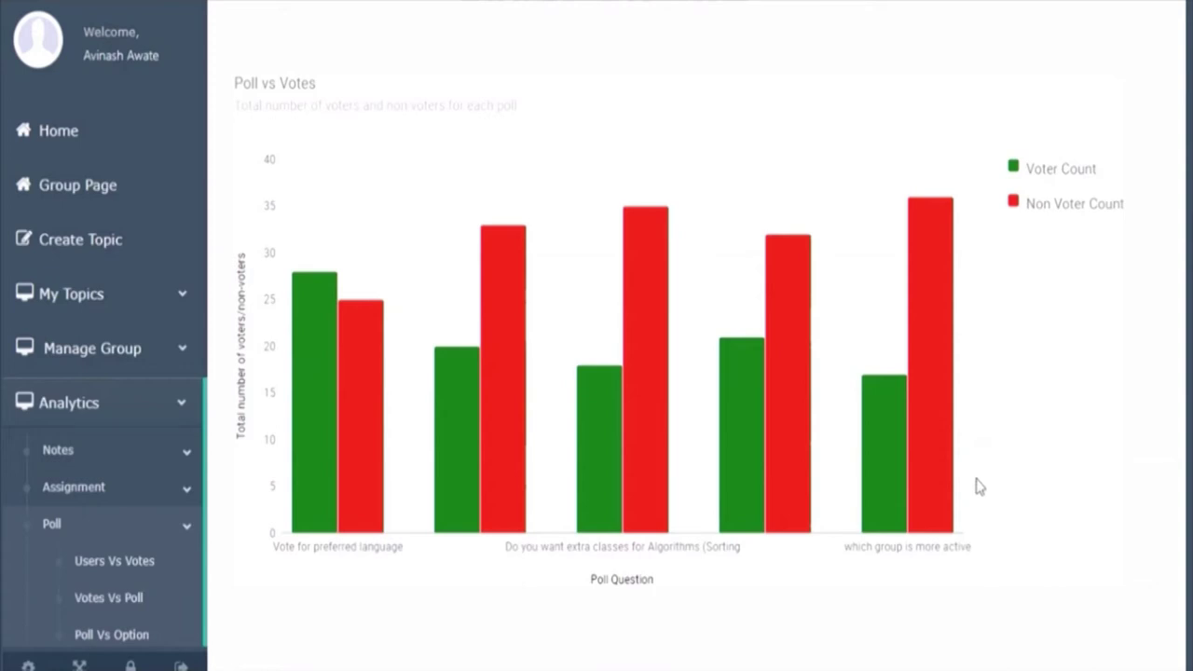
mouse_move(881, 525)
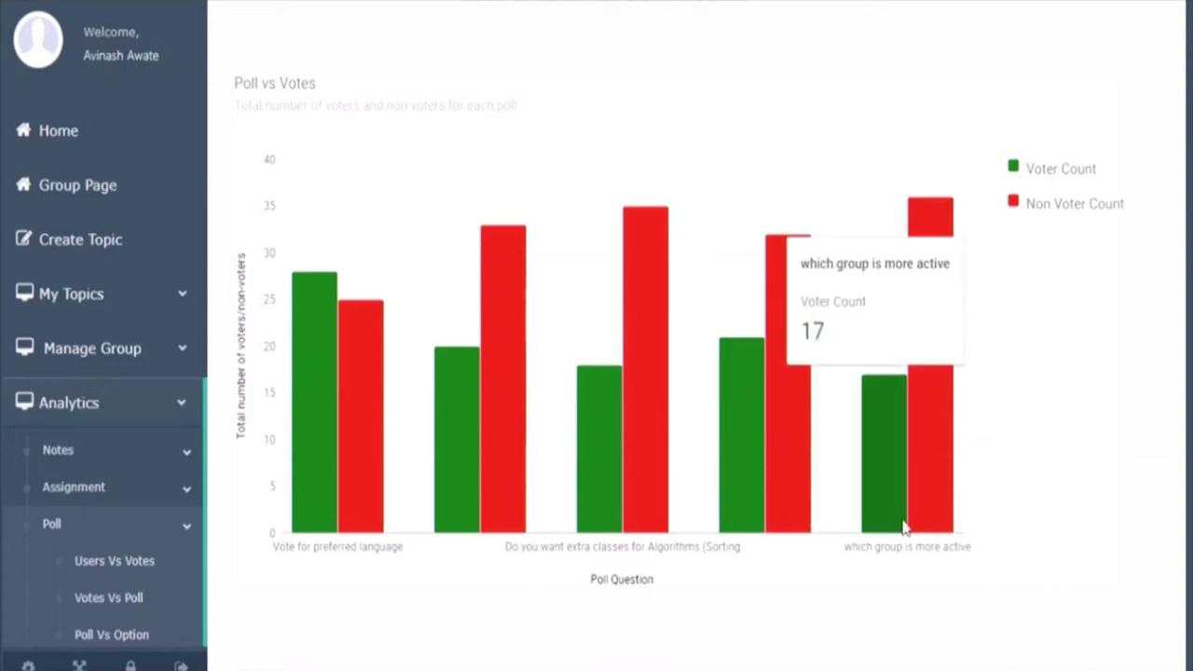
mouse_move(920, 525)
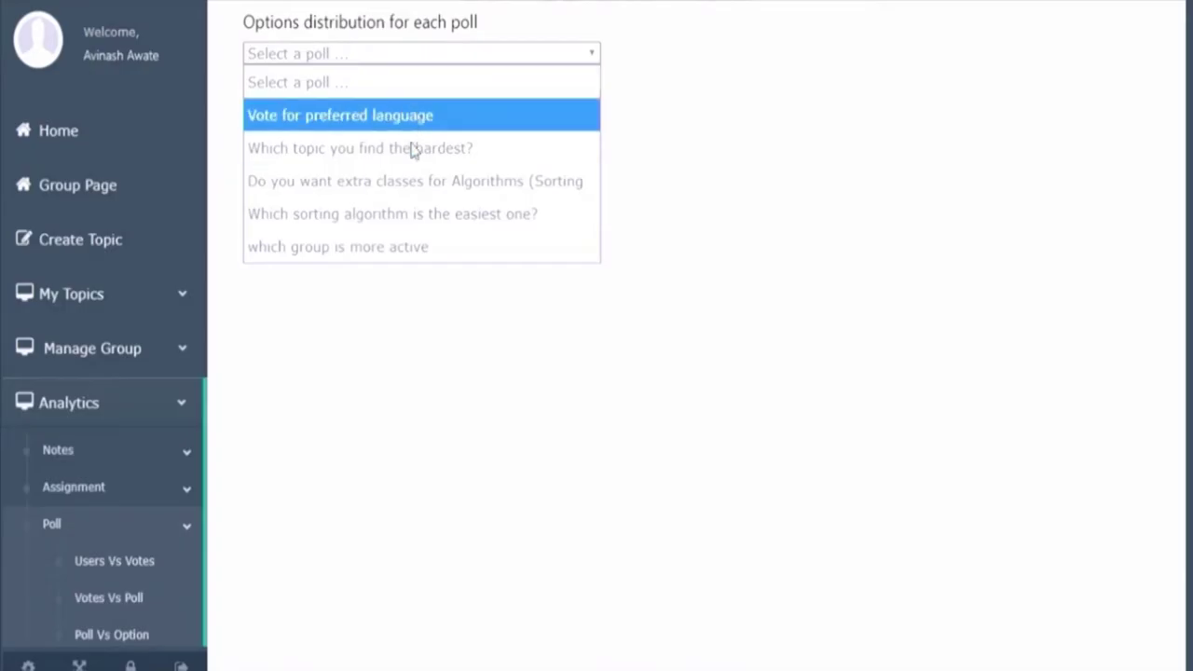
- View the options distribution for the polls "Which sorting algorithm is the easiest one?" and "which group is more active"
click(411, 211)
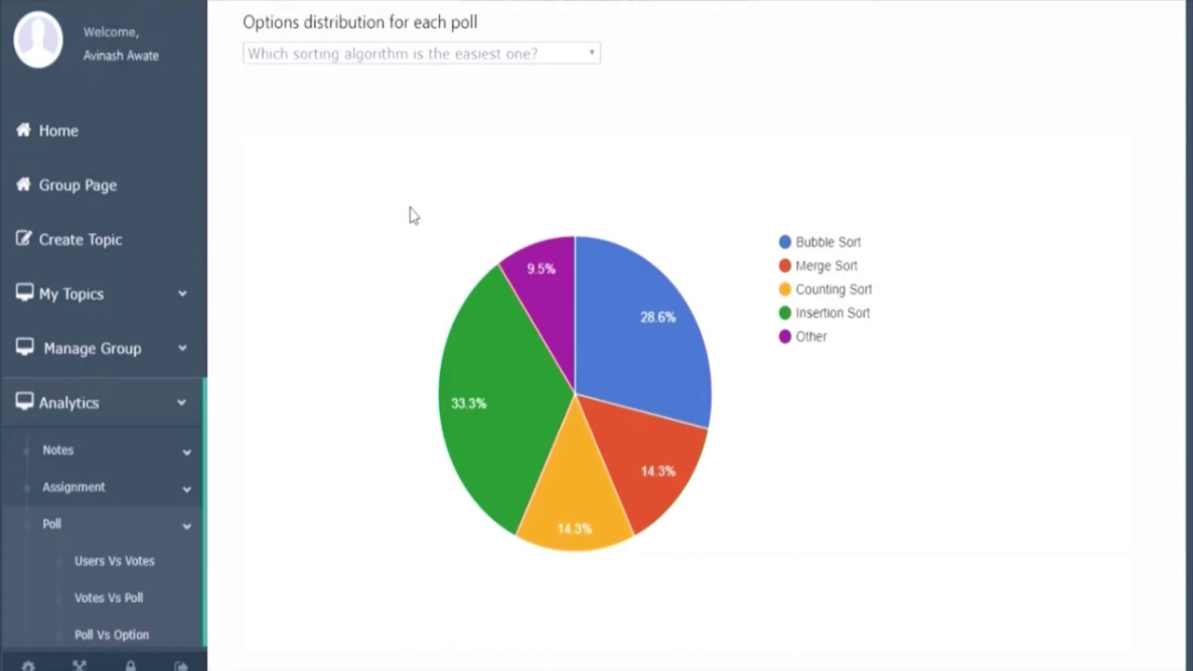
click(339, 62)
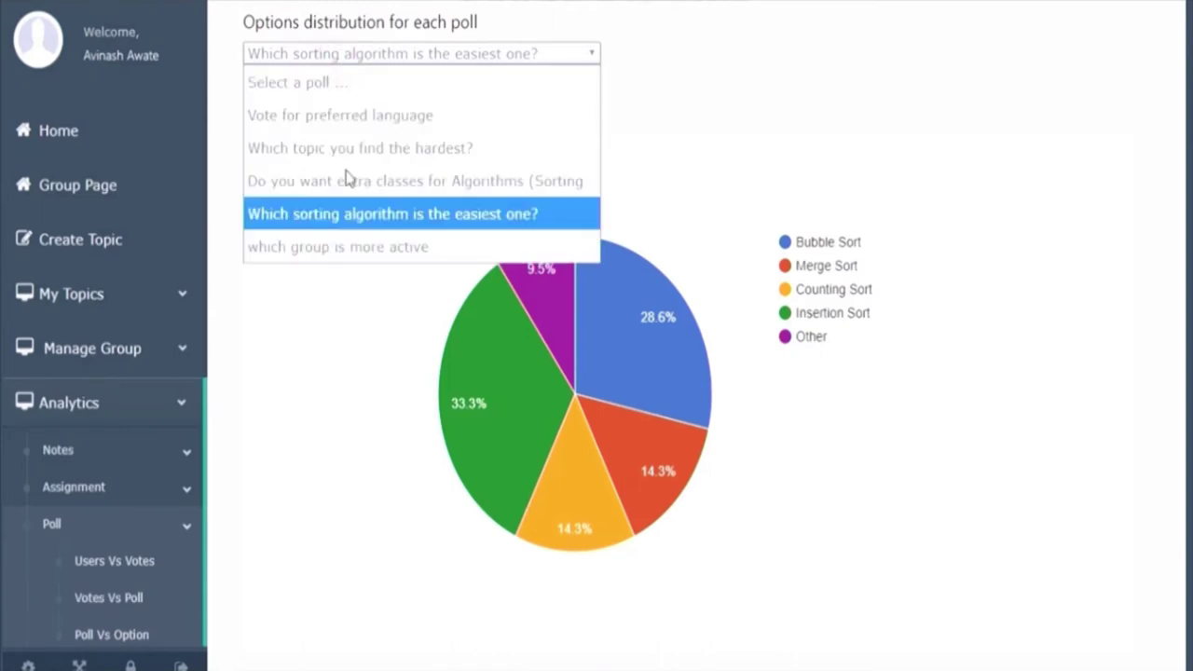
click(333, 244)
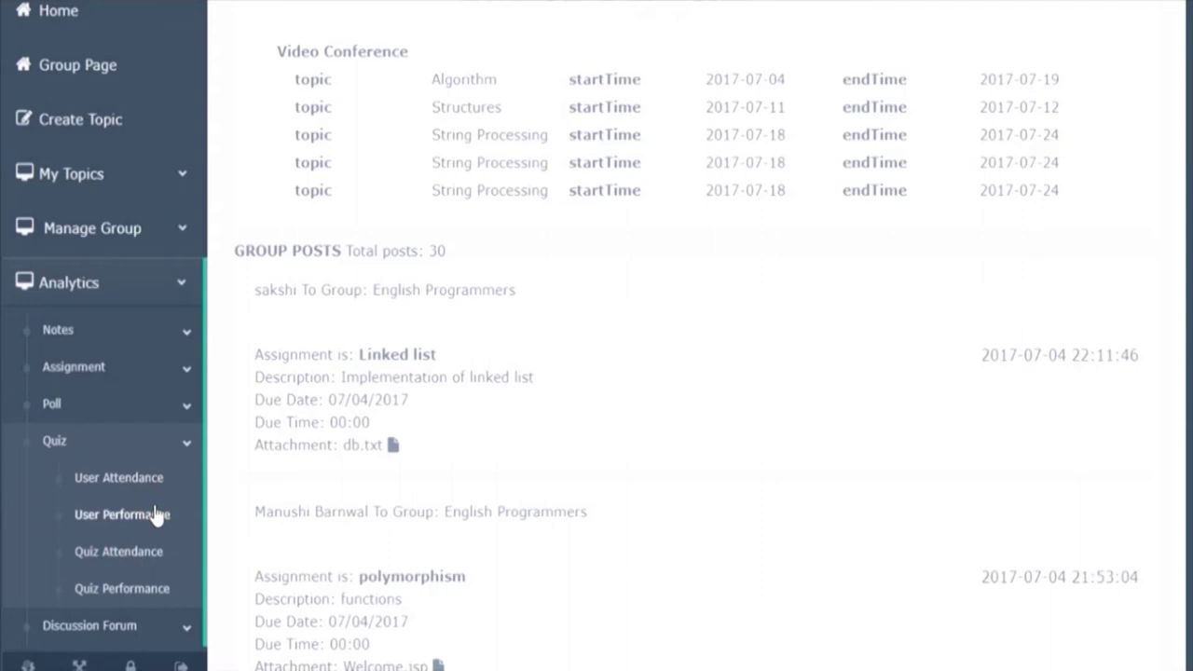
- Open the quiz User Performance analysis, inspect users' total marks and check the marks of the C Programming quiz
click(156, 515)
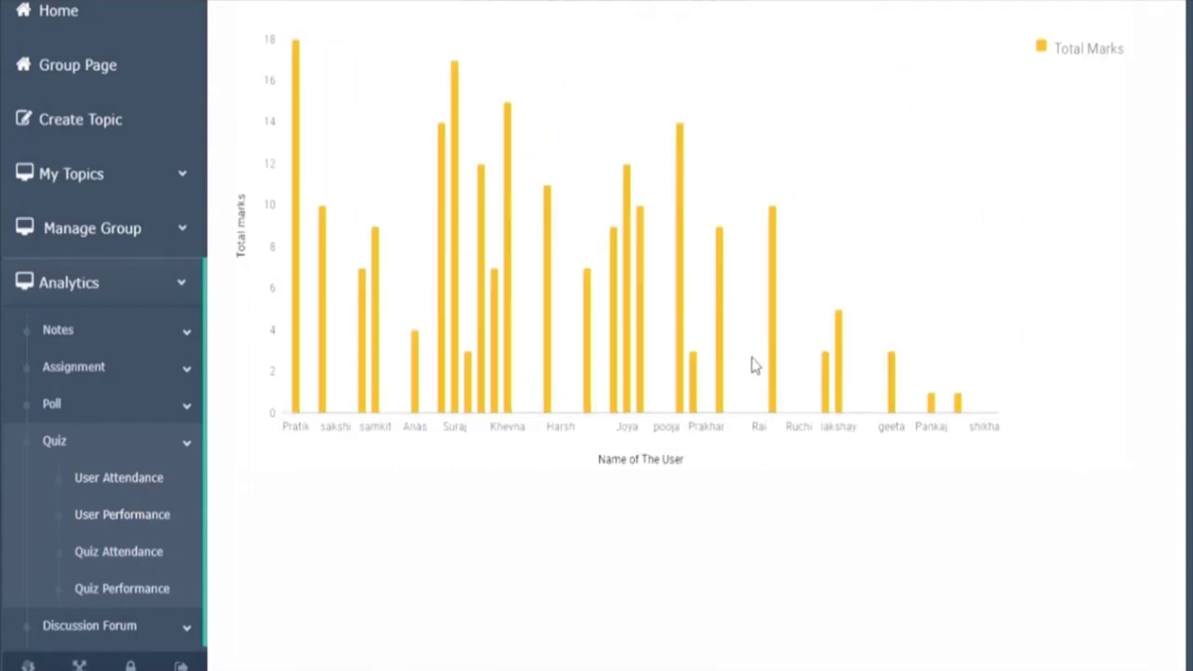
scroll(597, 336, up, 1)
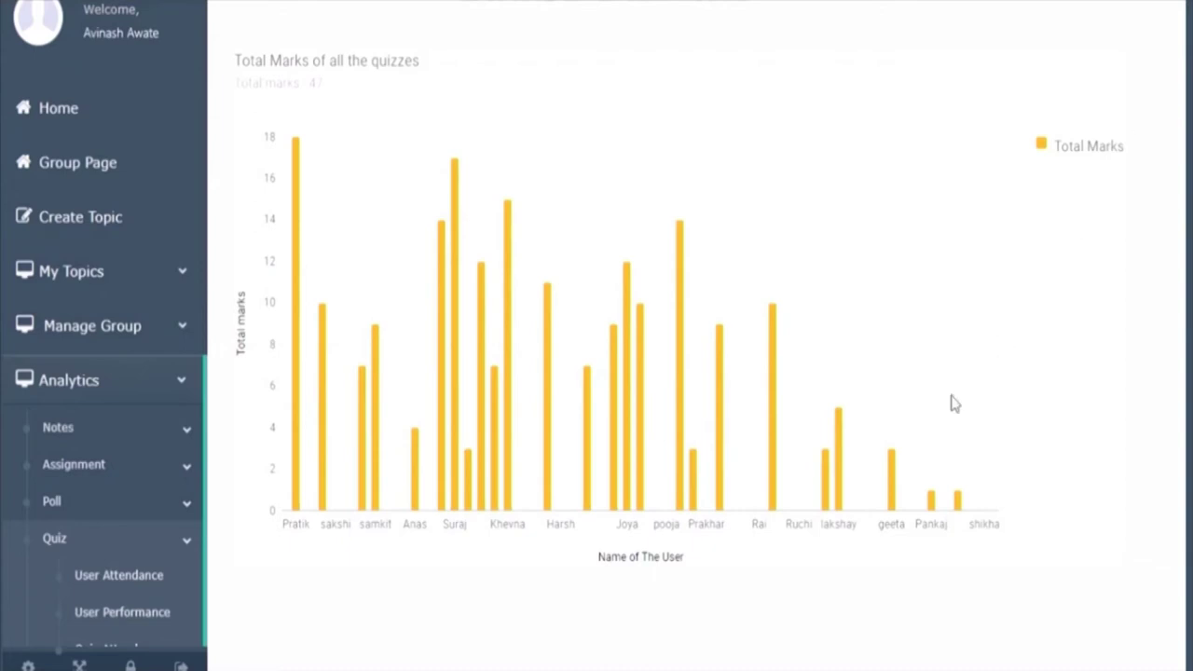
mouse_move(828, 497)
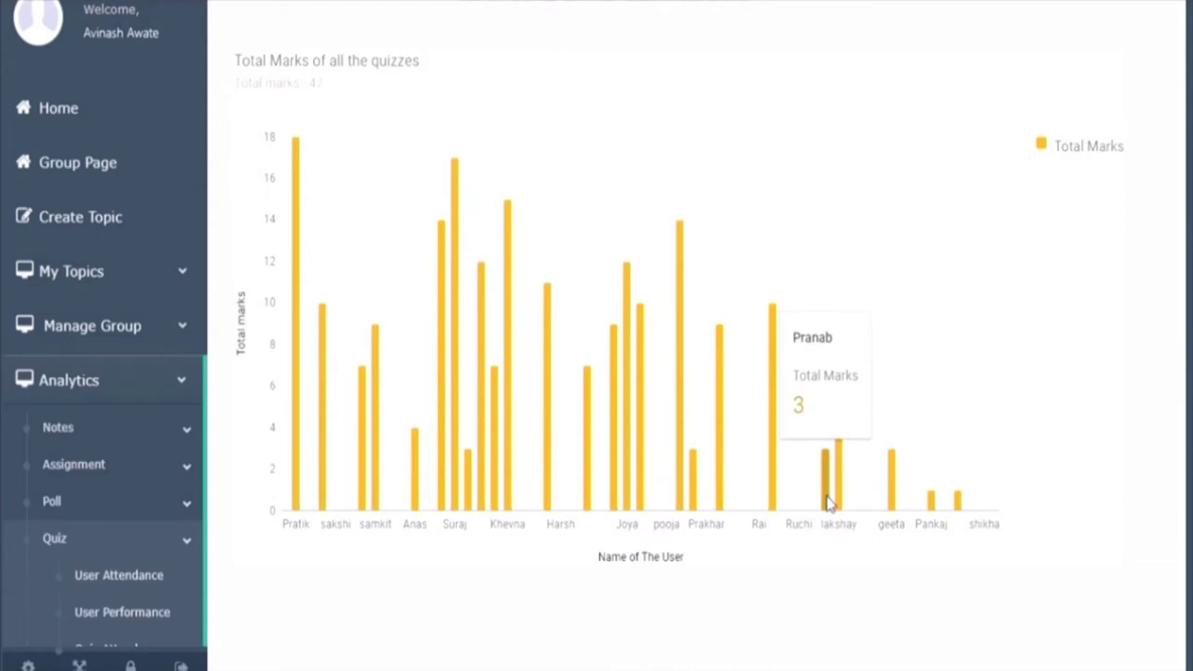
mouse_move(777, 496)
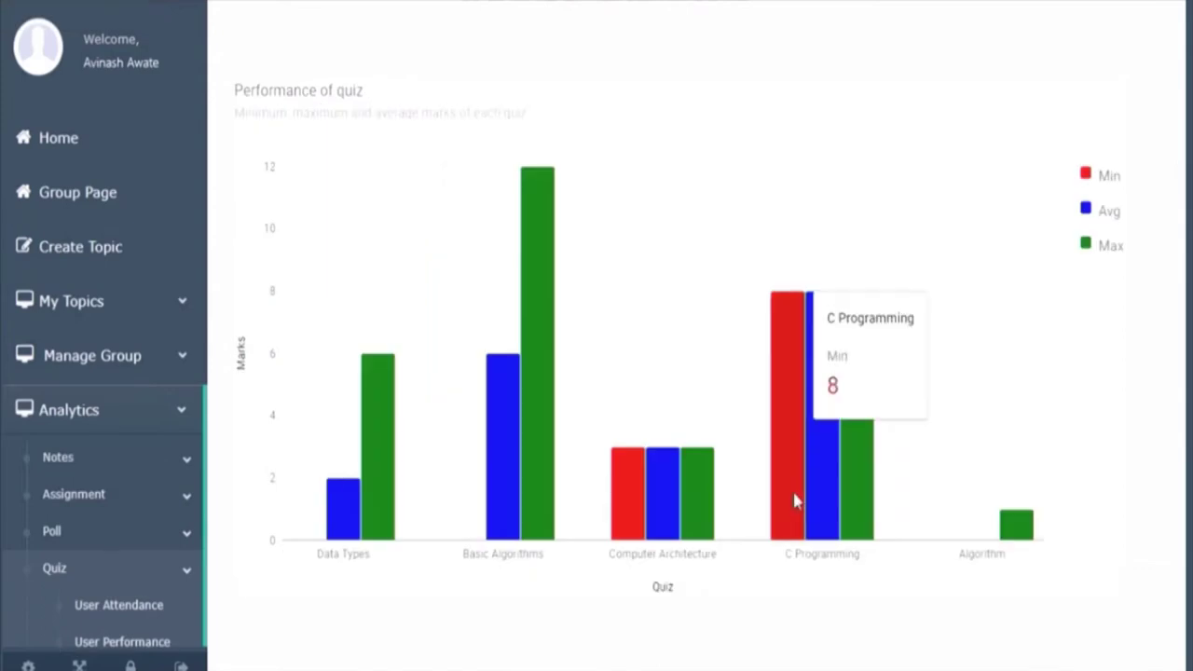
mouse_move(845, 498)
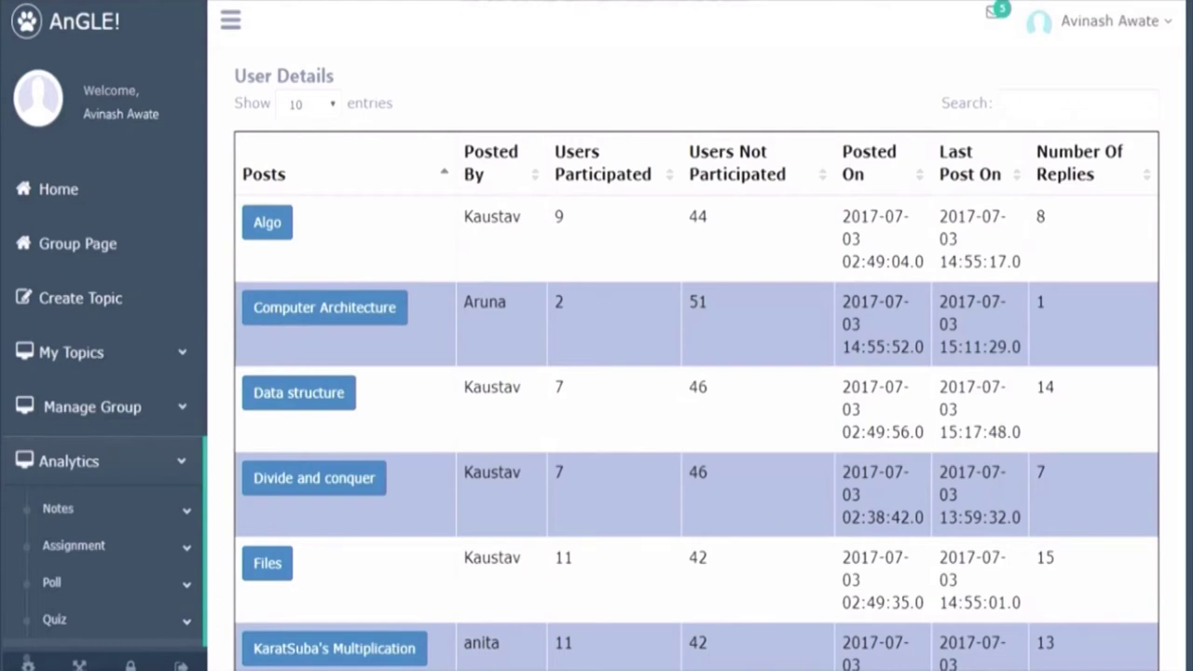
- Open the participation details of the Computer Architecture post and sort the users by Status
scroll(596, 372, down, 2)
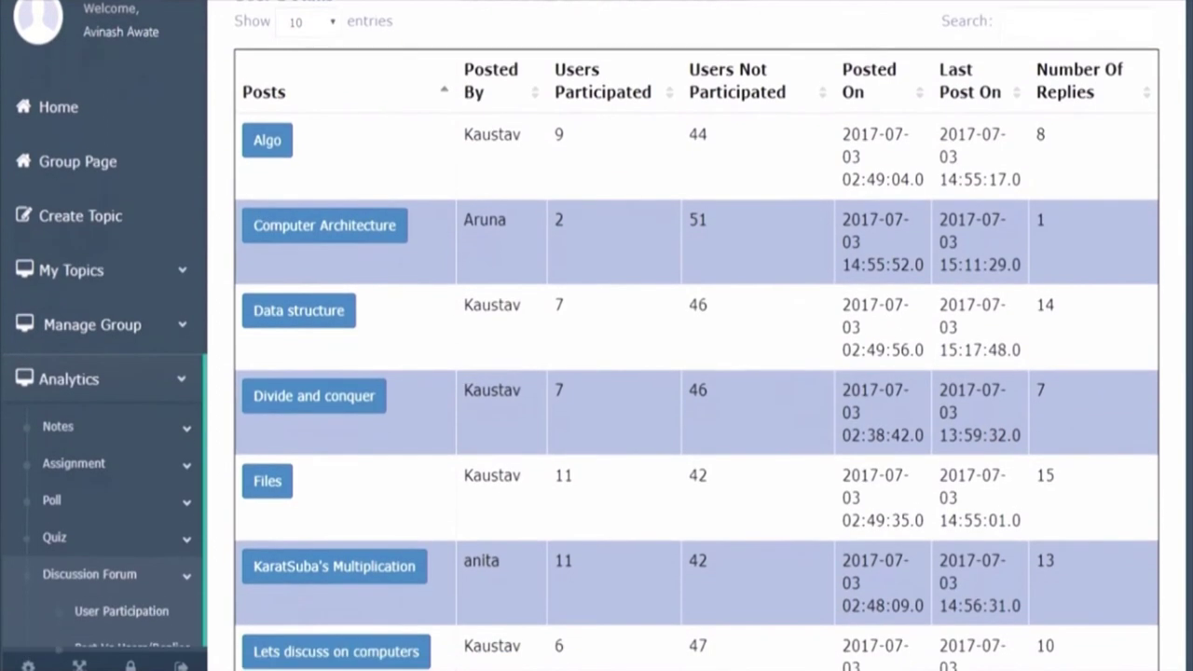
scroll(596, 373, down, 1)
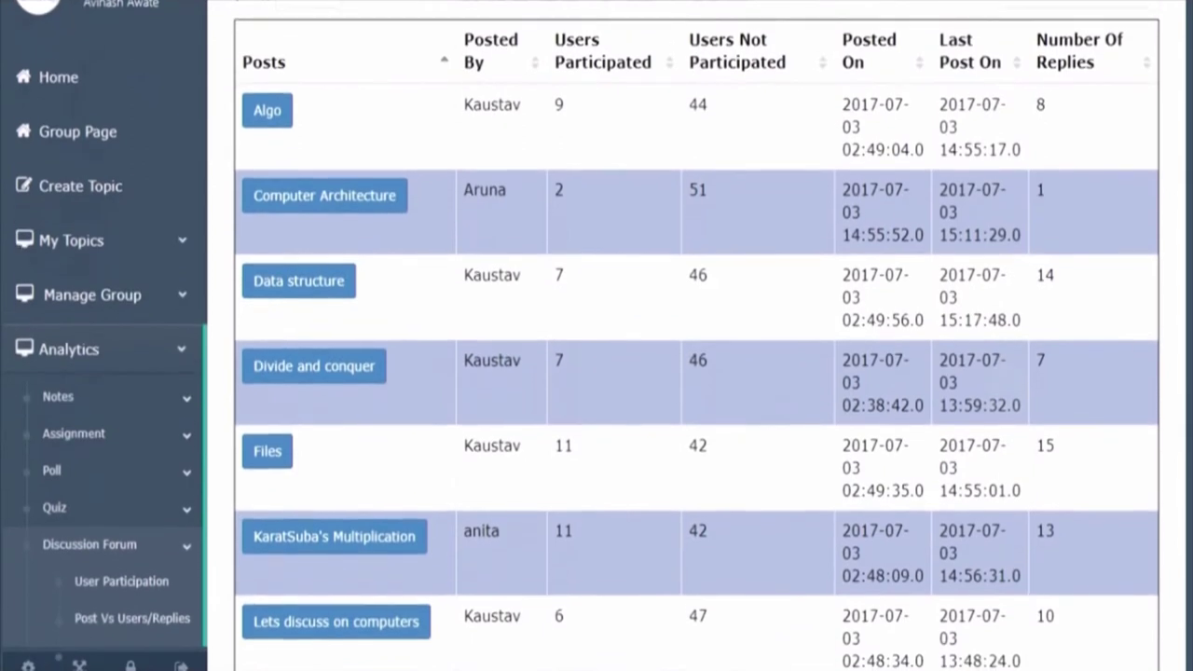
scroll(597, 373, down, 1)
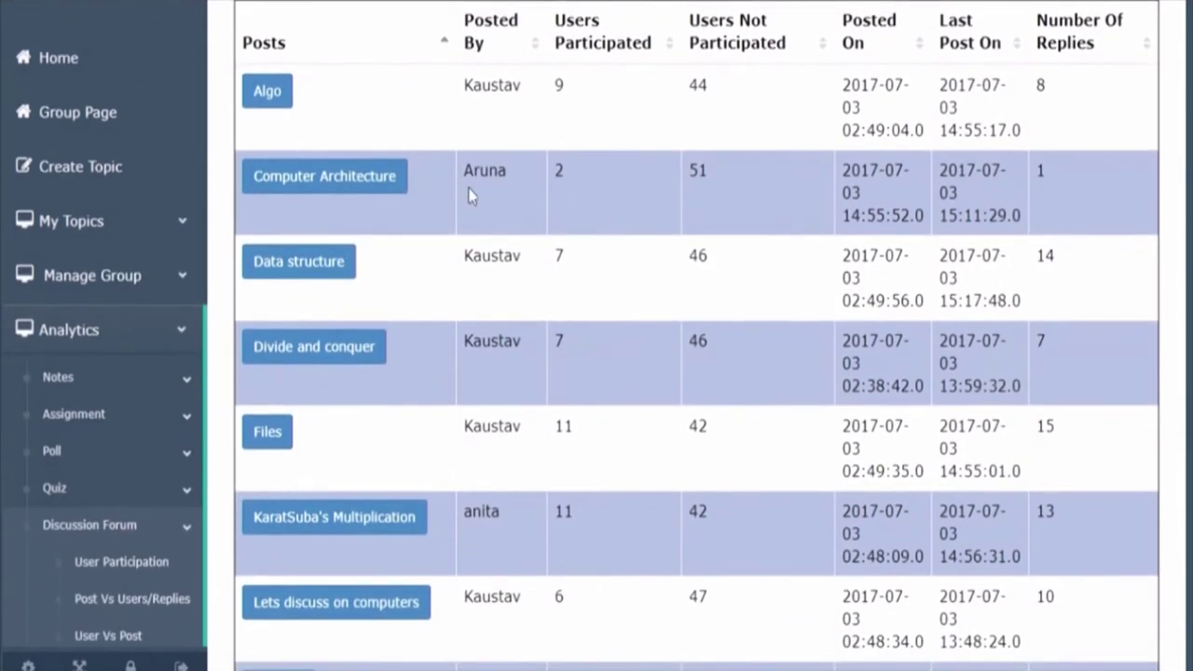
click(374, 174)
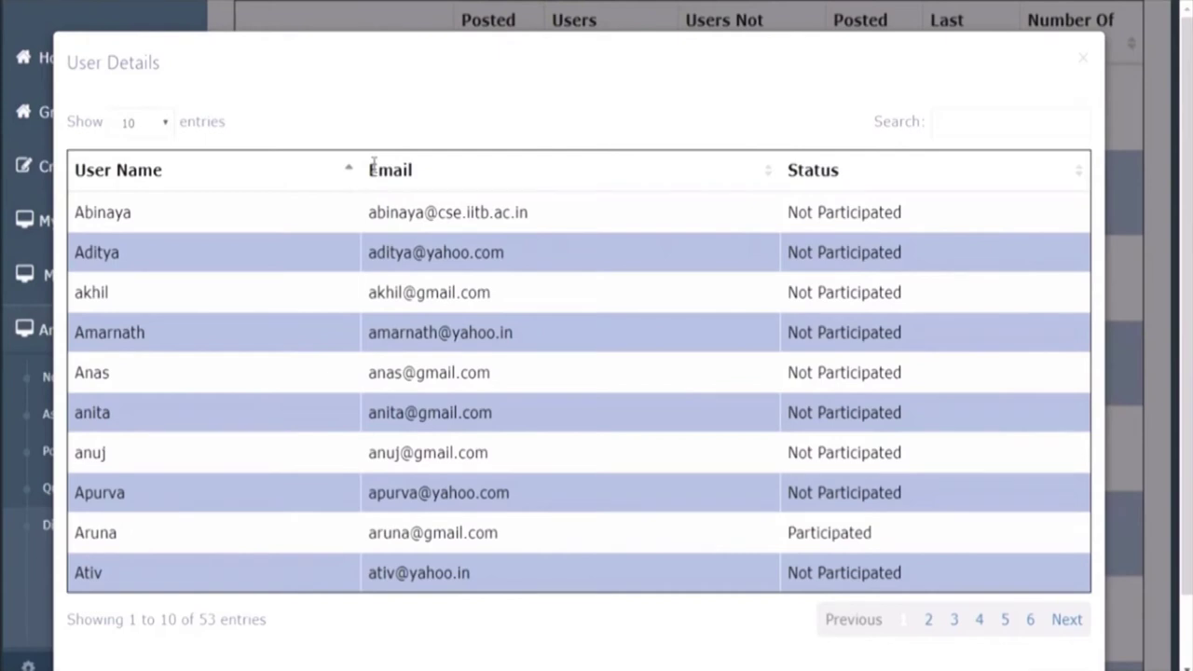
click(1072, 168)
click(1072, 168)
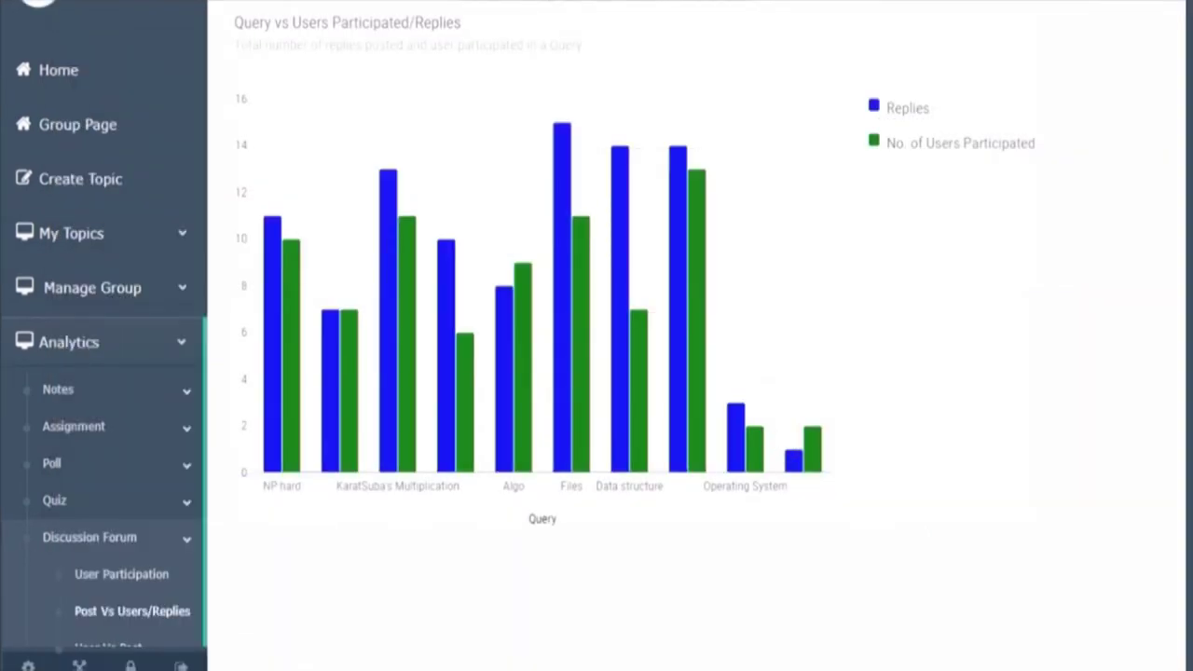
- Inspect the replies in the Query vs Users Participated/Replies chart and the Algorithms bars in the video conference chart
scroll(1094, 270, up, 1)
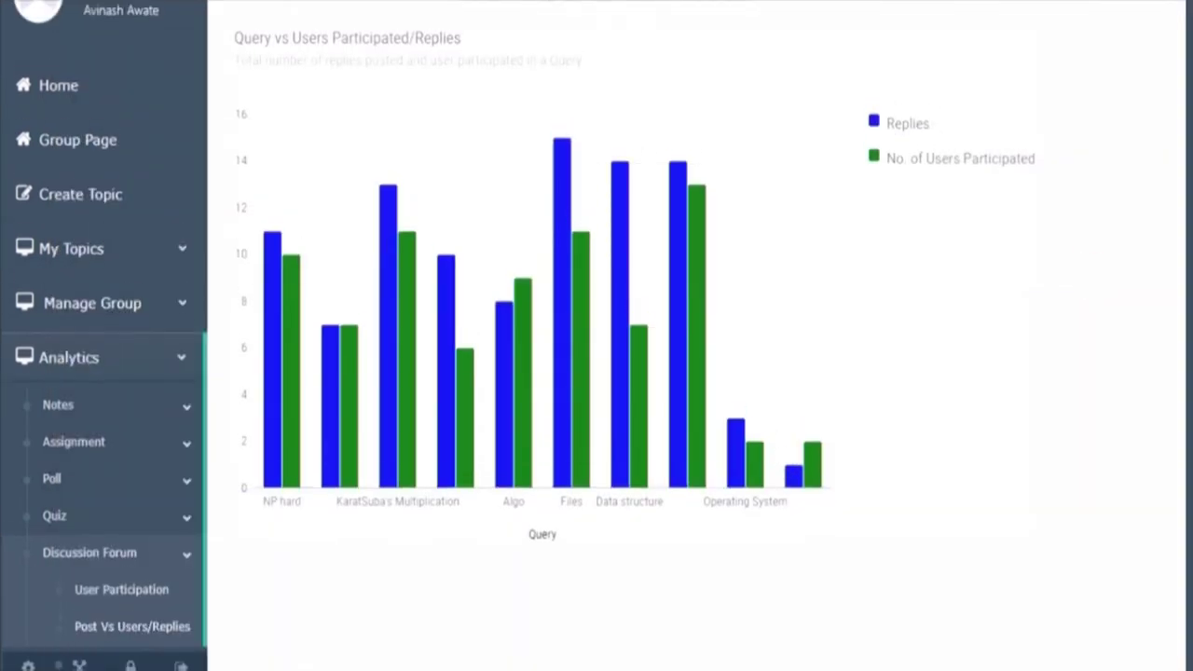
mouse_move(673, 419)
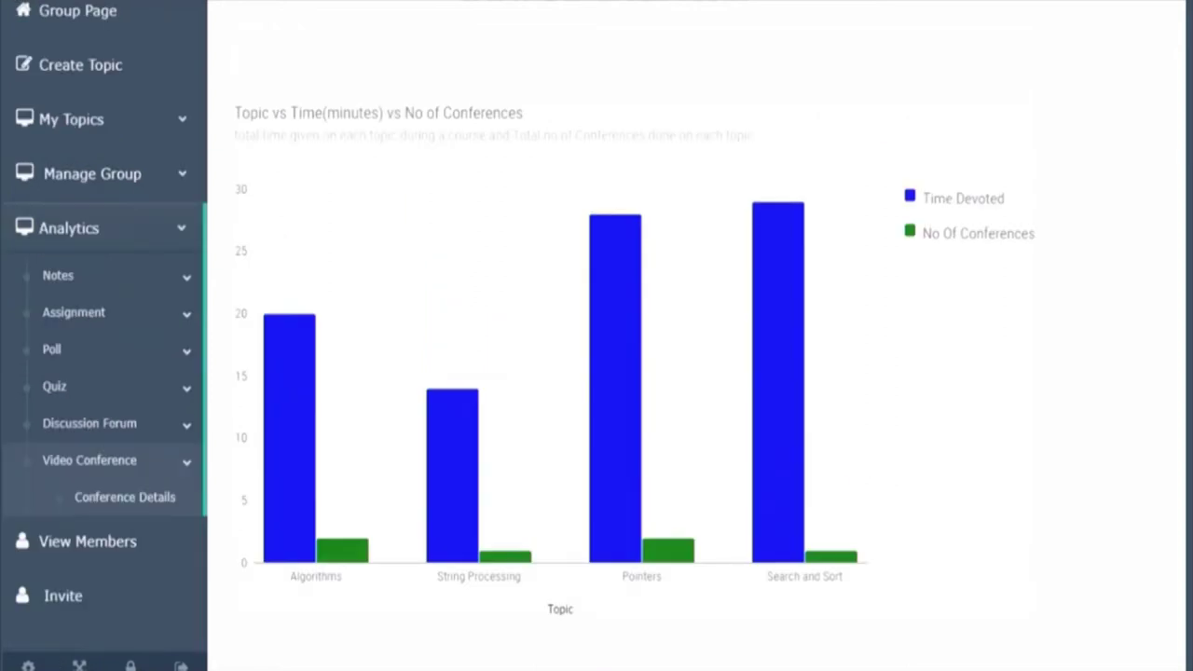
scroll(865, 460, up, 1)
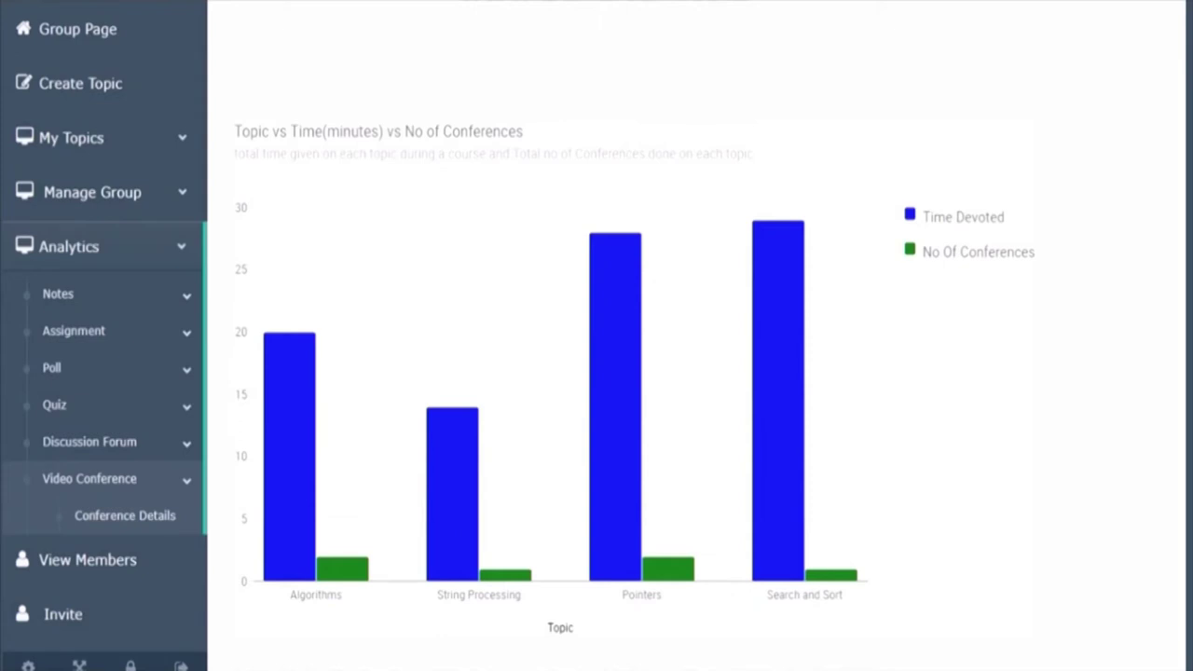
mouse_move(268, 524)
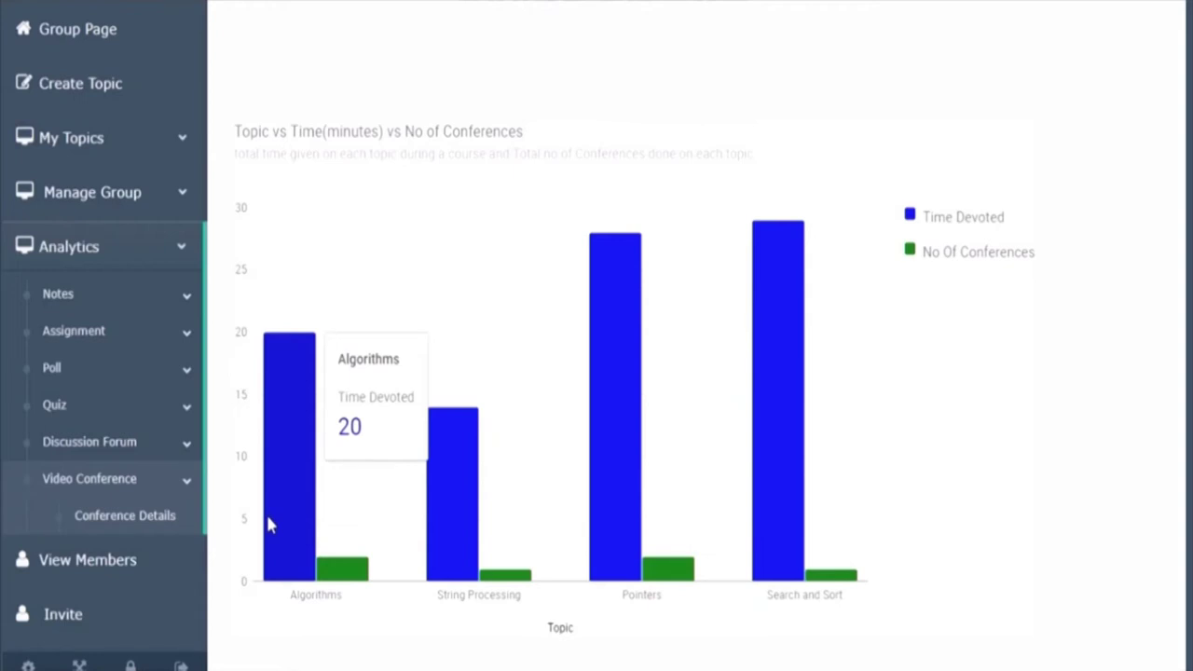
mouse_move(333, 578)
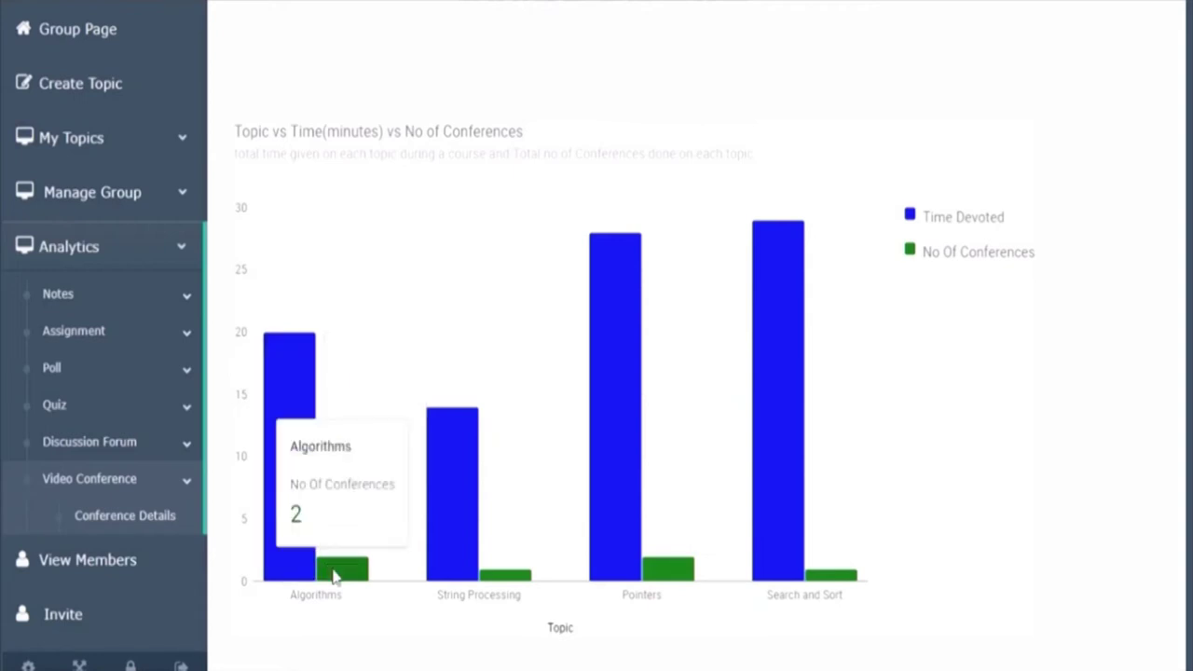
- Display the attendance chart for the String Processing topic and inspect its absent and present shares
scroll(334, 578, down, 5)
click(399, 261)
click(395, 325)
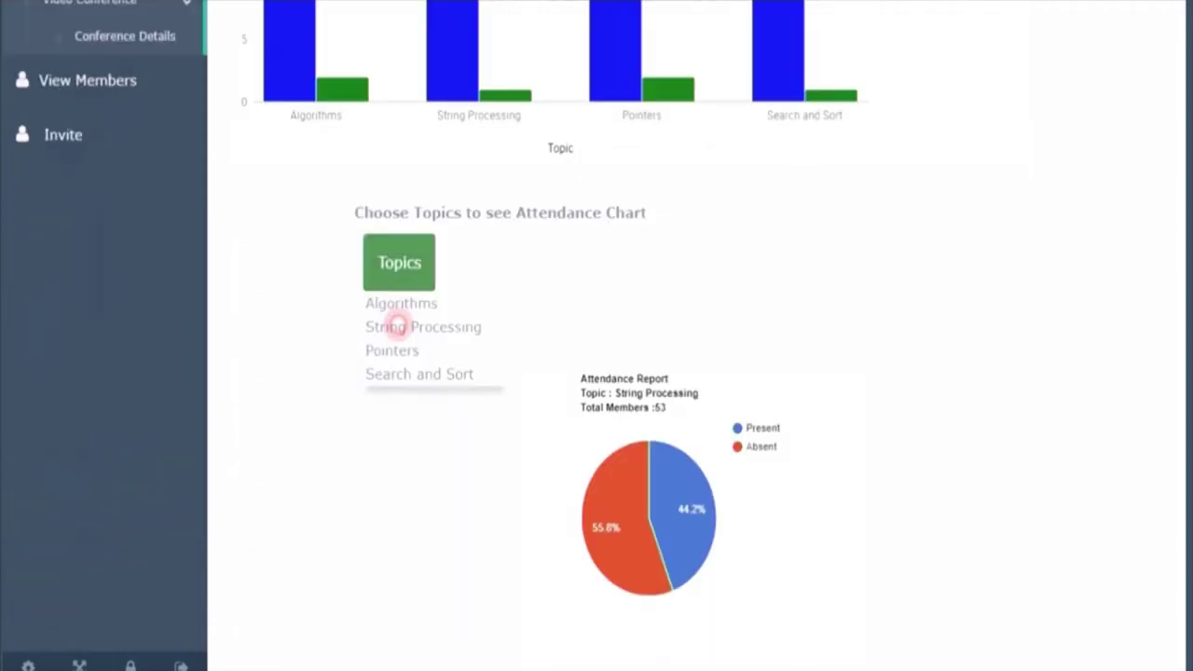
scroll(403, 291, down, 1)
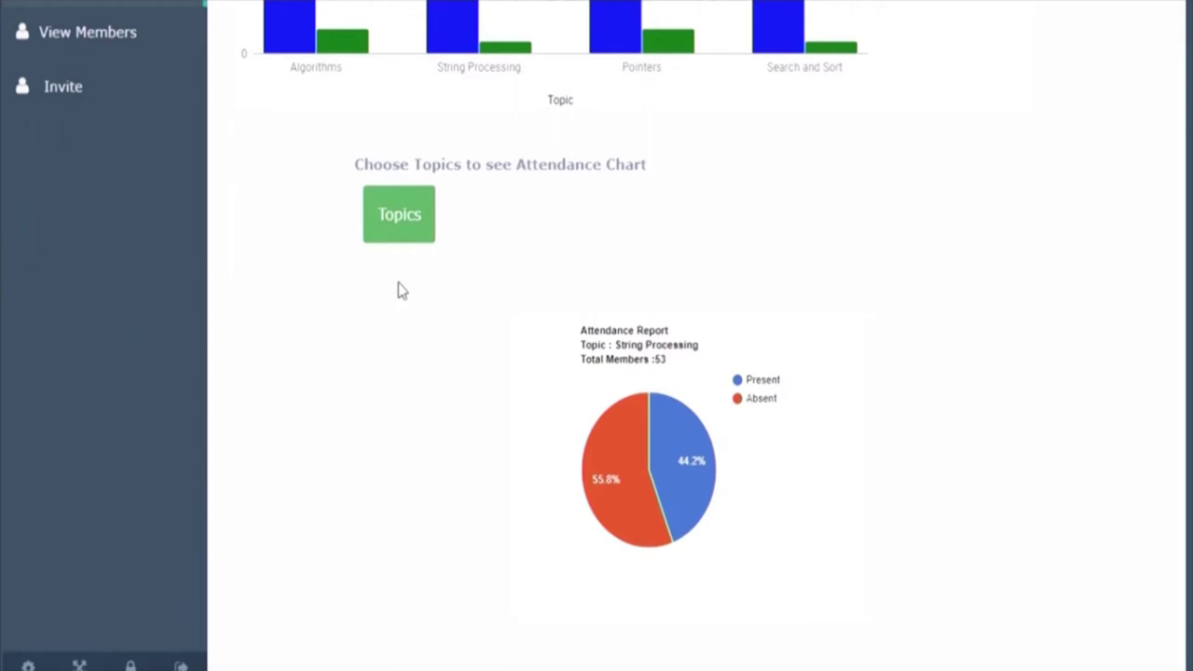
mouse_move(596, 514)
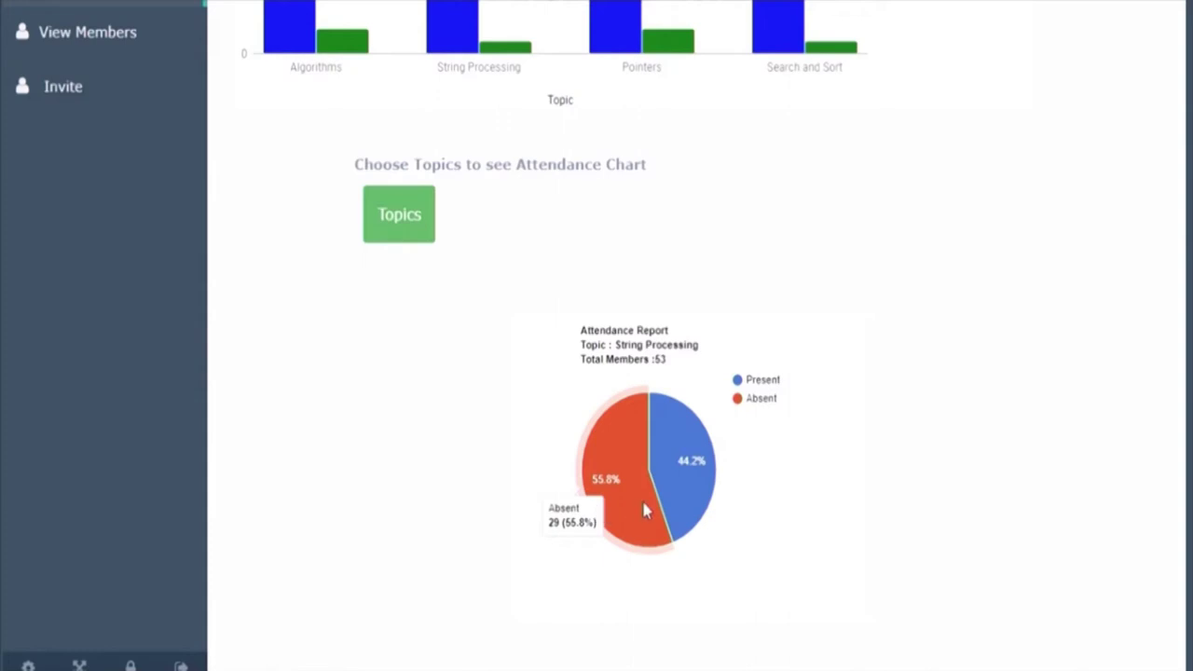
mouse_move(681, 483)
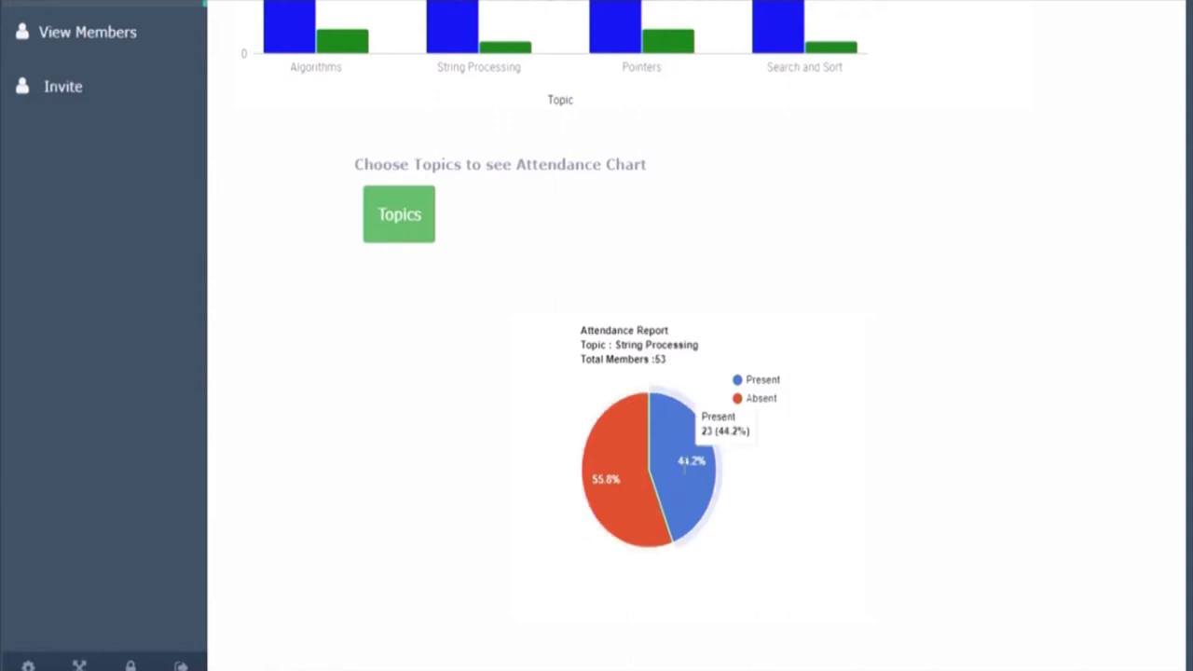
- View the attendance charts for the Search and Sort and Pointers topics
click(401, 216)
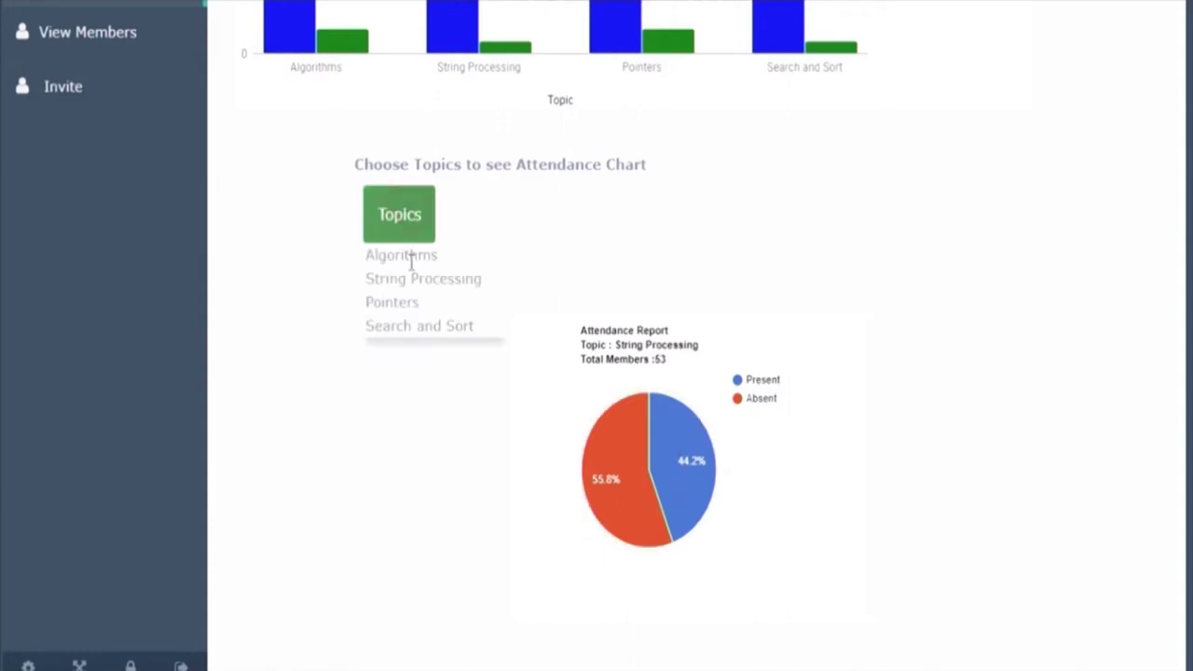
click(416, 323)
click(385, 291)
click(390, 303)
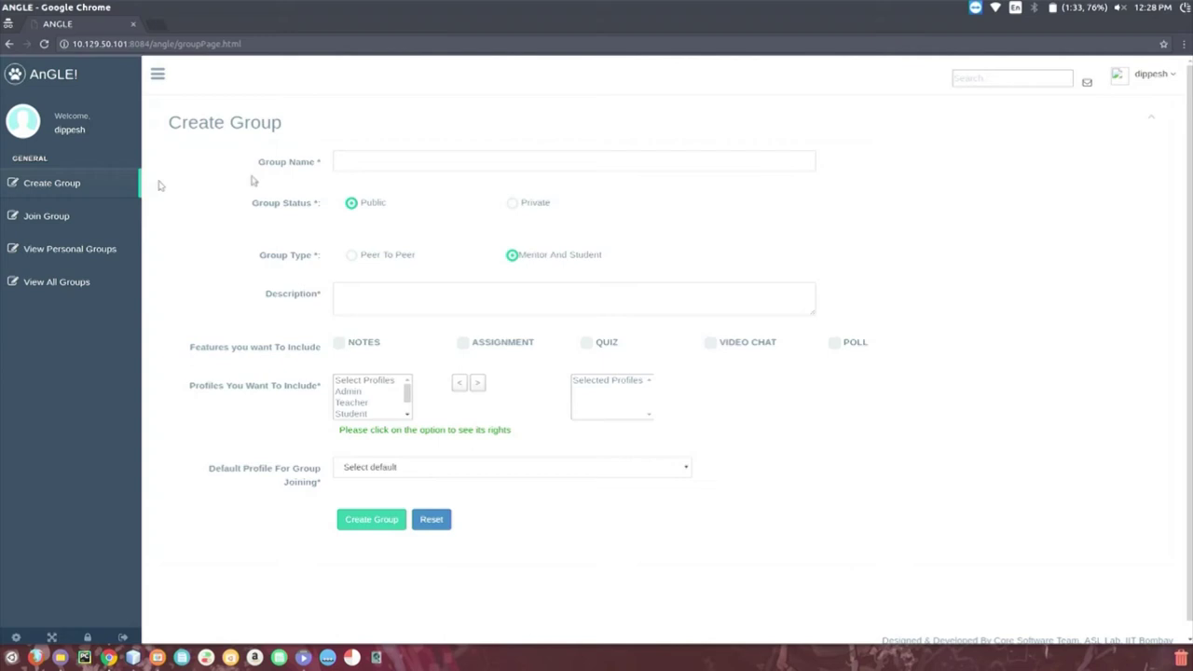
- Name the new group "institute Based" and enter the description "Institue base d grouping"
click(421, 166)
text(Institute Base)
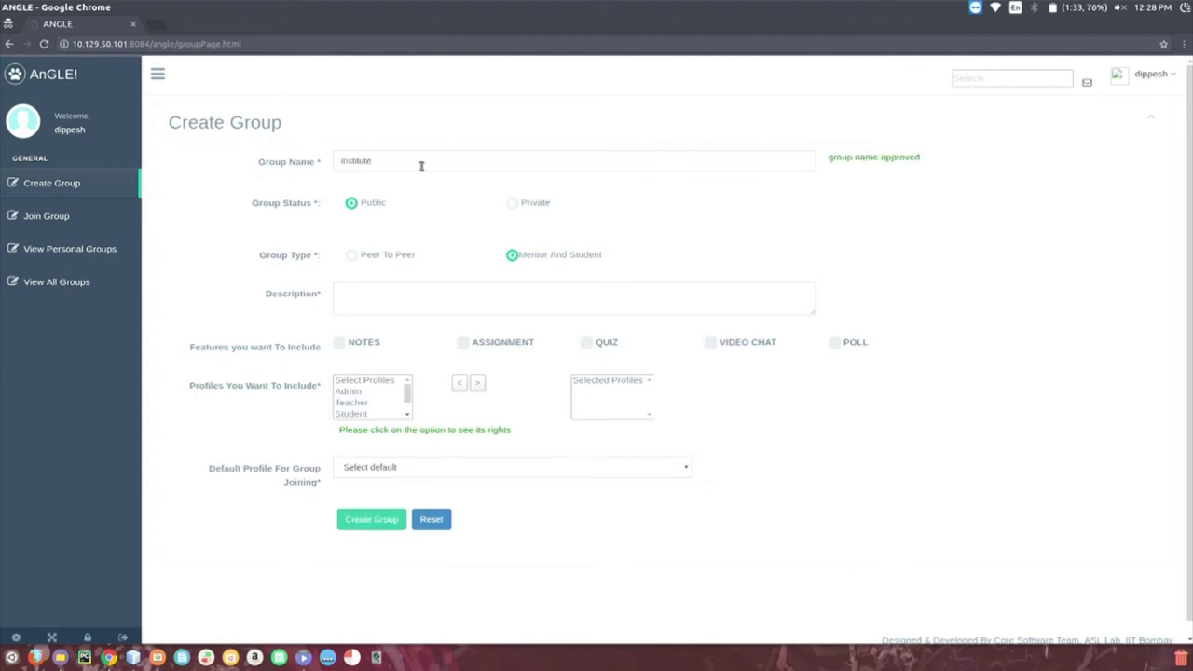
text(d)
text(Institue base d grouping)
- Include the Notes, Assignment, Quiz, Video Chat and Poll features in the new group
click(339, 344)
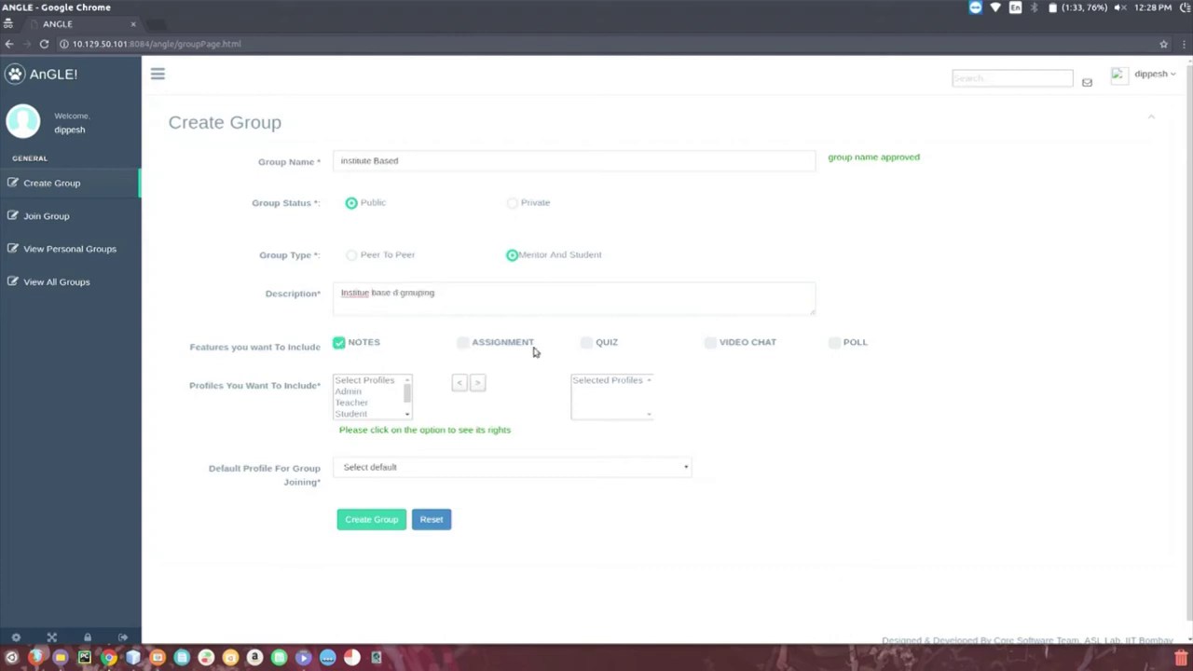
click(464, 343)
click(486, 345)
click(469, 344)
click(593, 343)
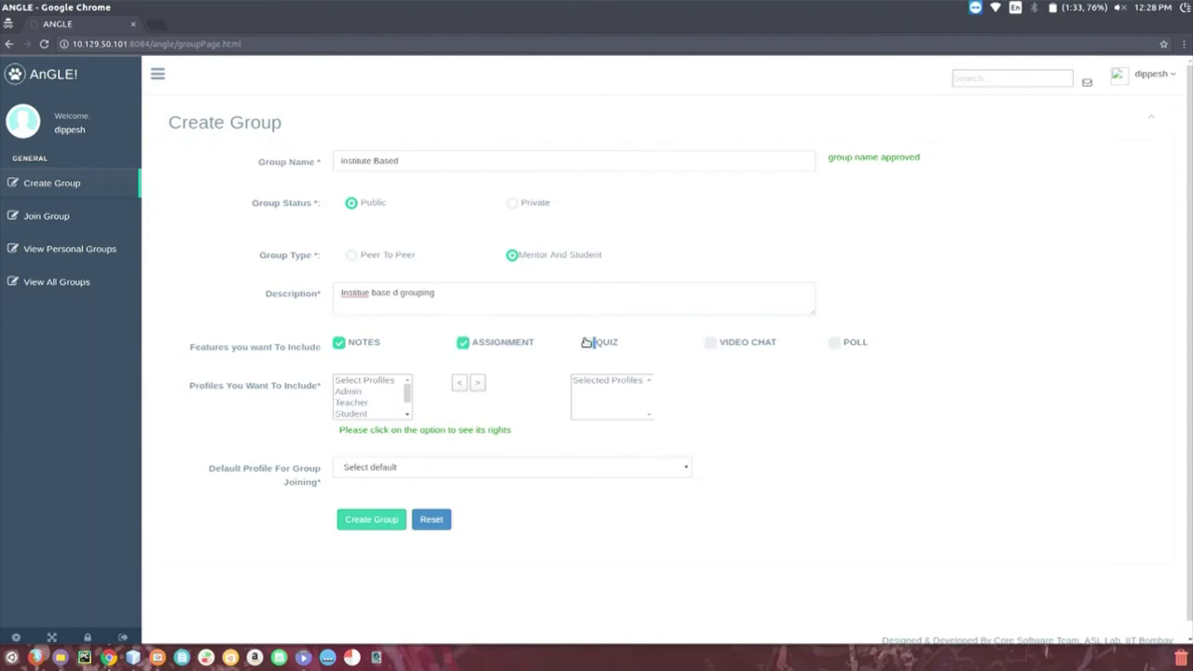
click(711, 343)
click(834, 343)
- Add the Admin, Teacher and Student profiles to the group's selected profiles
click(352, 401)
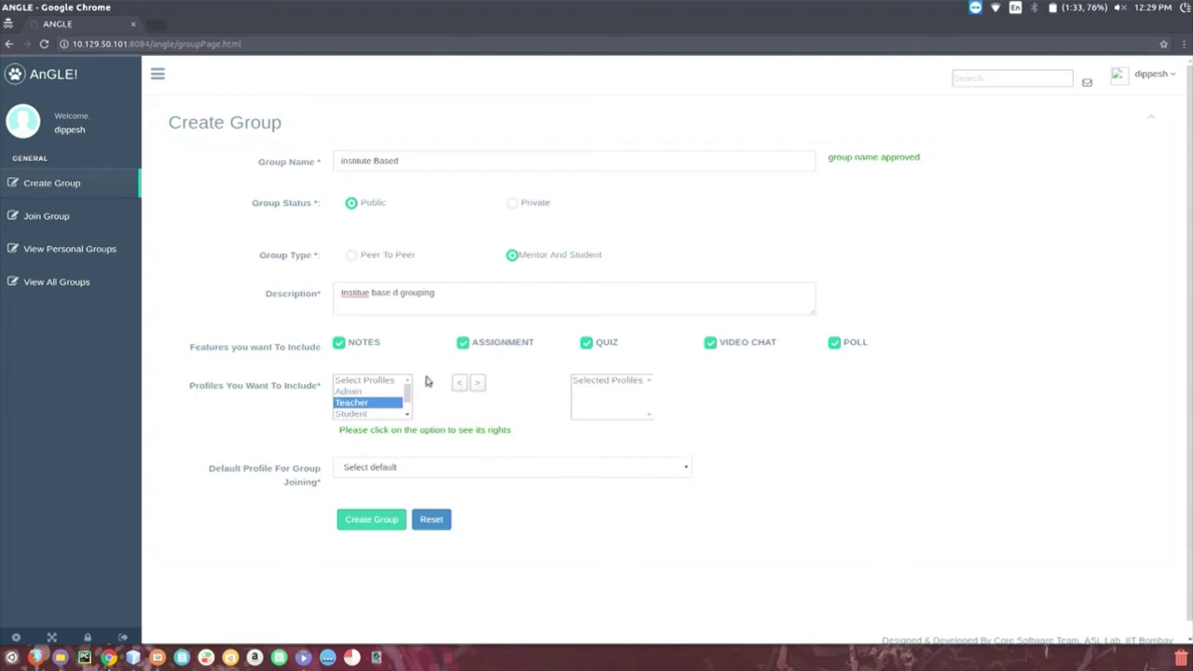
click(352, 393)
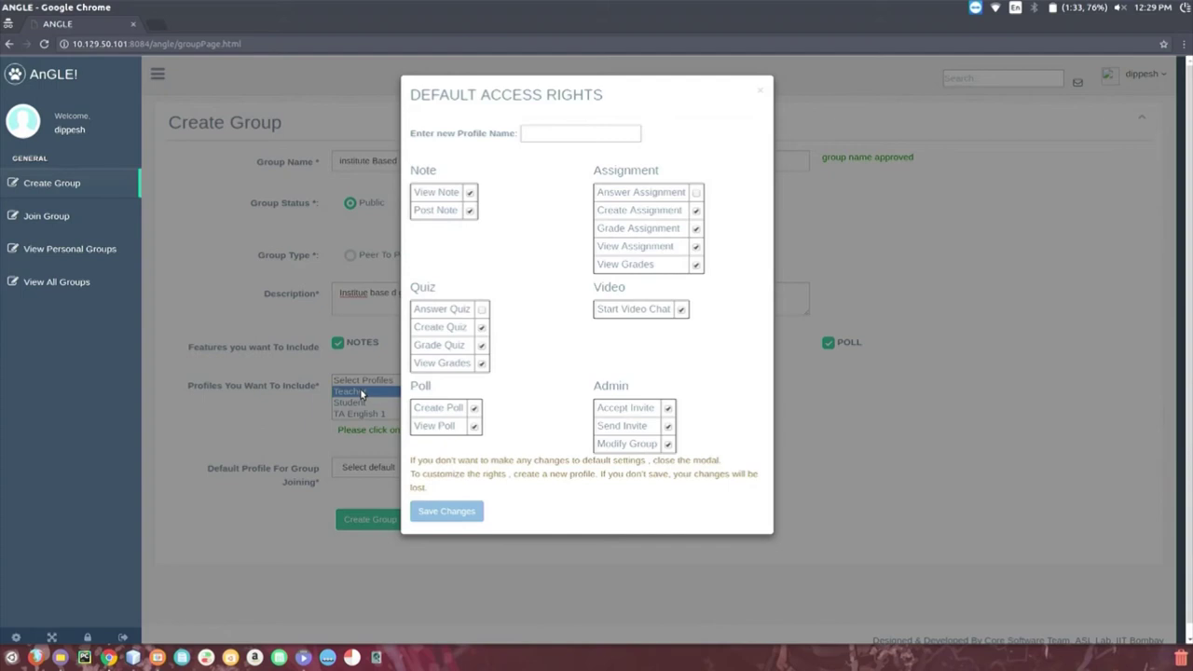
click(360, 388)
click(481, 383)
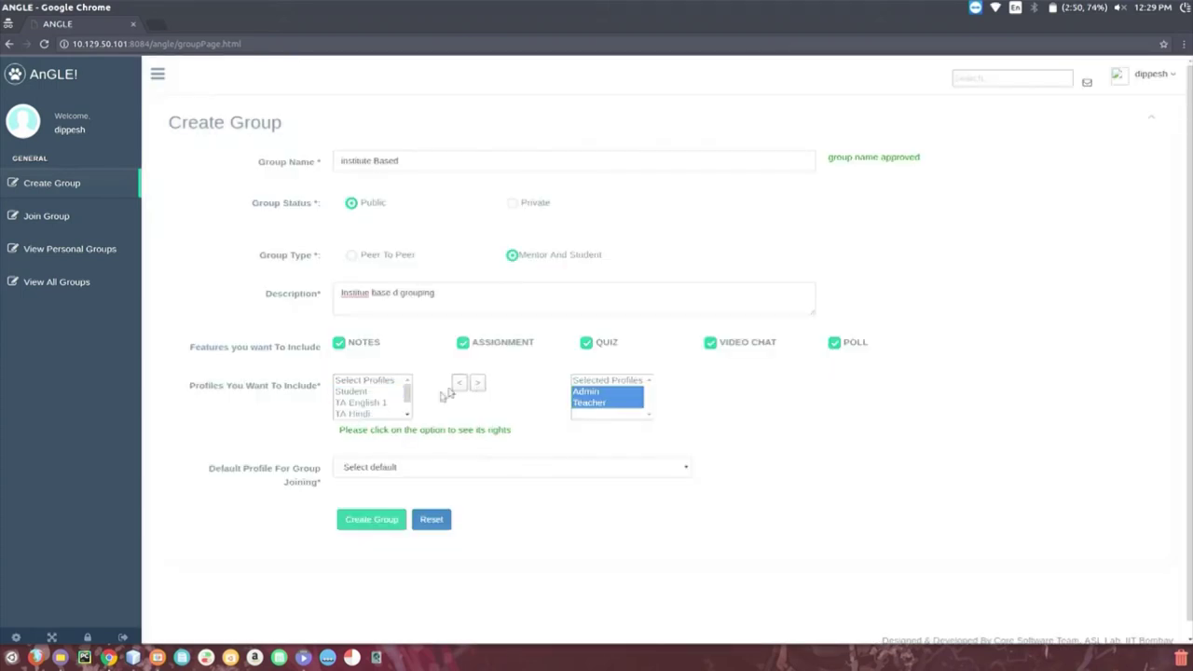
click(359, 392)
click(365, 403)
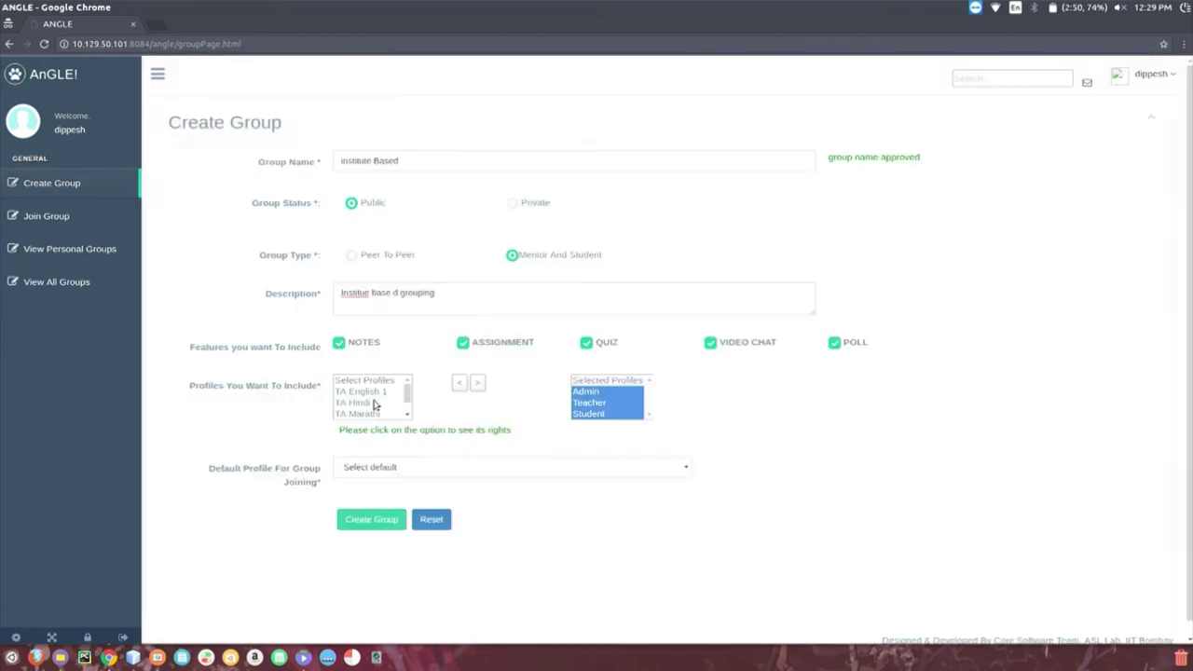
- Create a custom profile named "Nit TA" from the TA Hindi profile, without the Grade Assignment and Grade Quiz rights
click(365, 402)
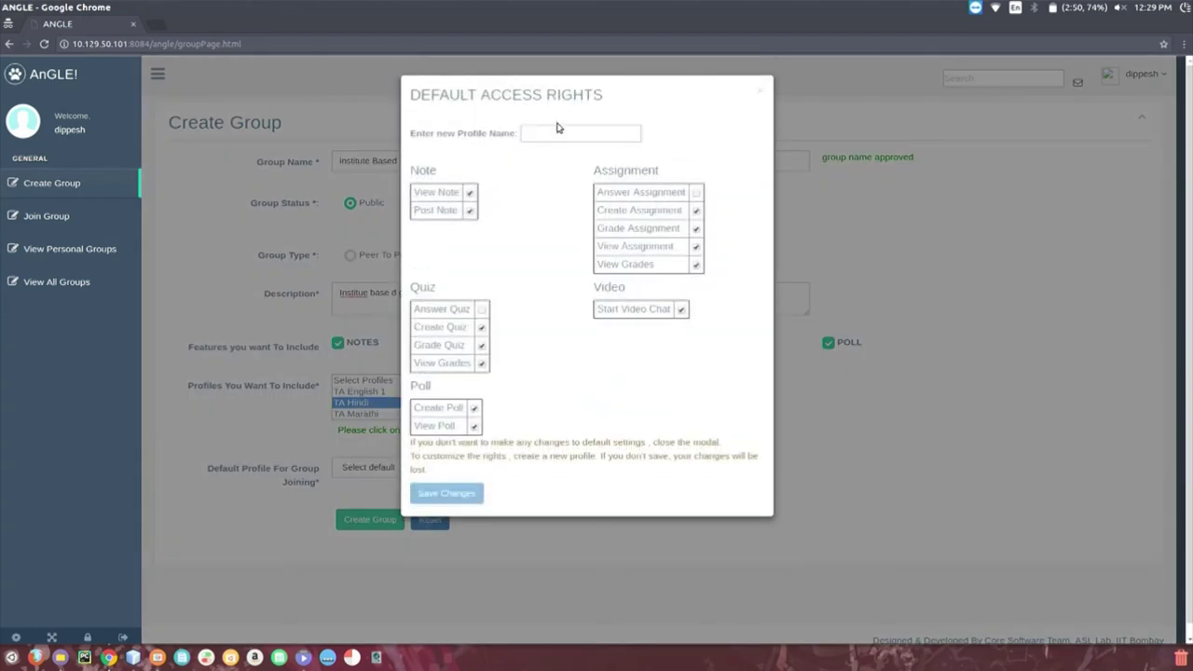
click(554, 129)
text(Ne TA)
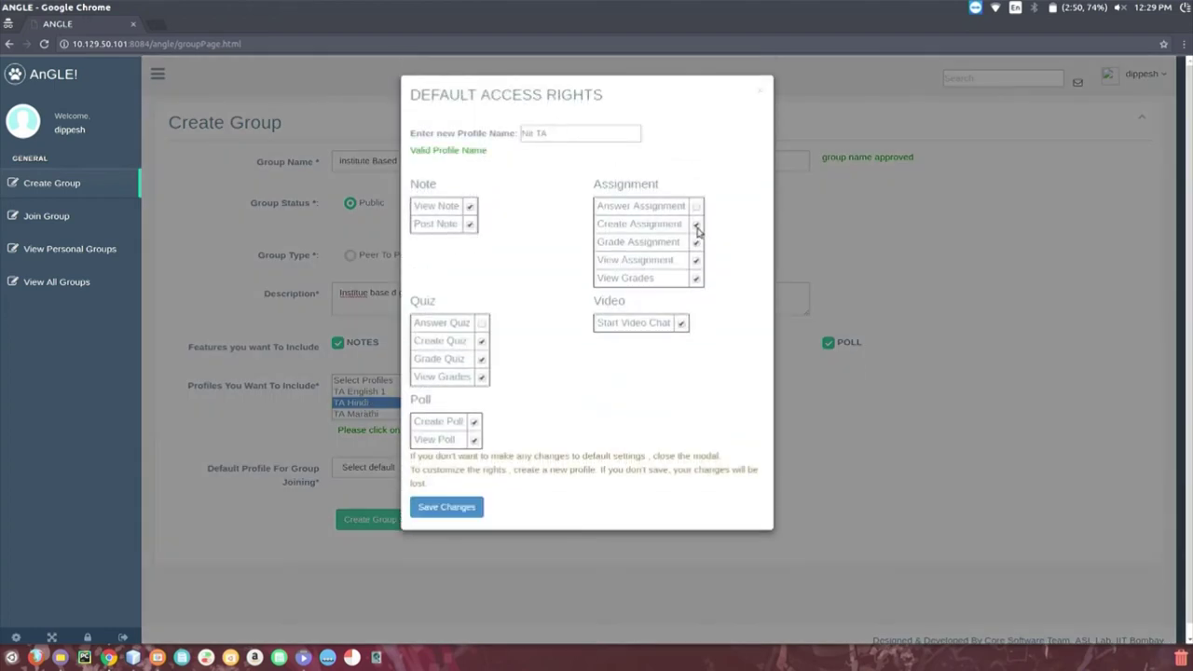
click(697, 244)
click(480, 359)
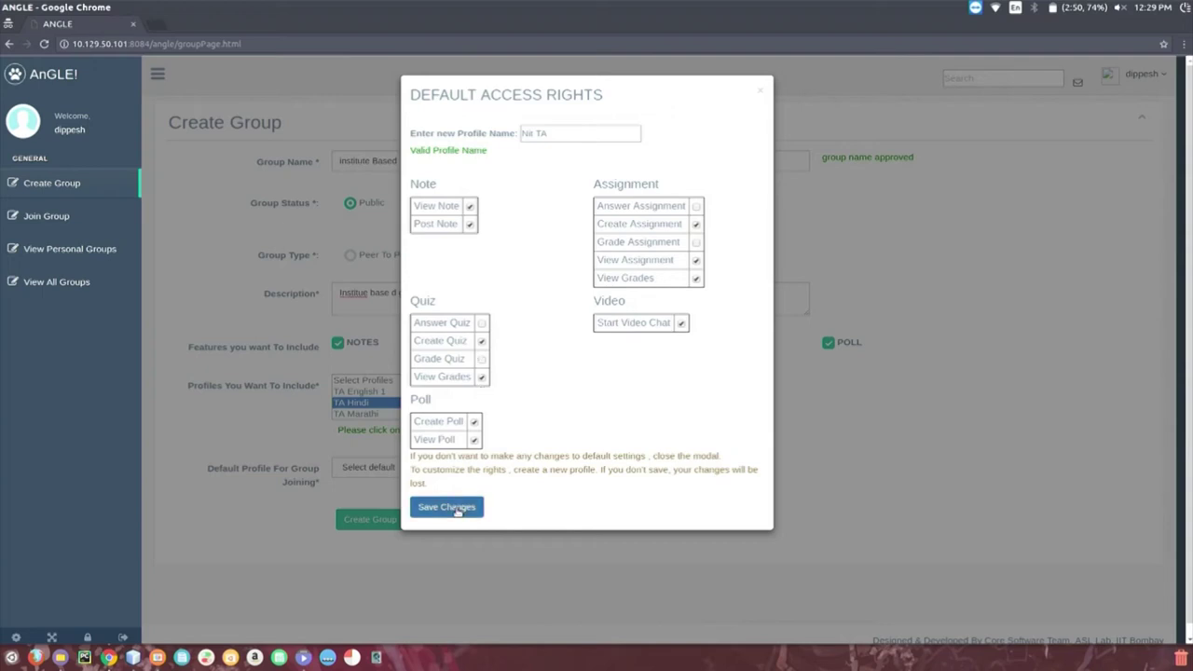
click(456, 509)
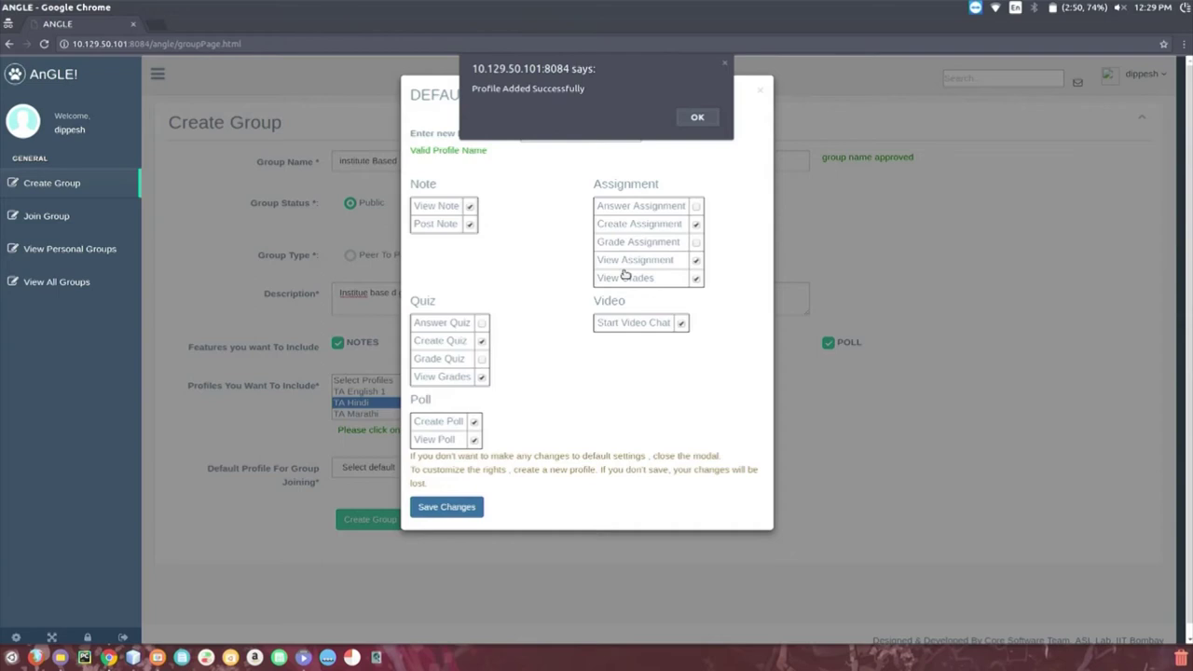
click(697, 119)
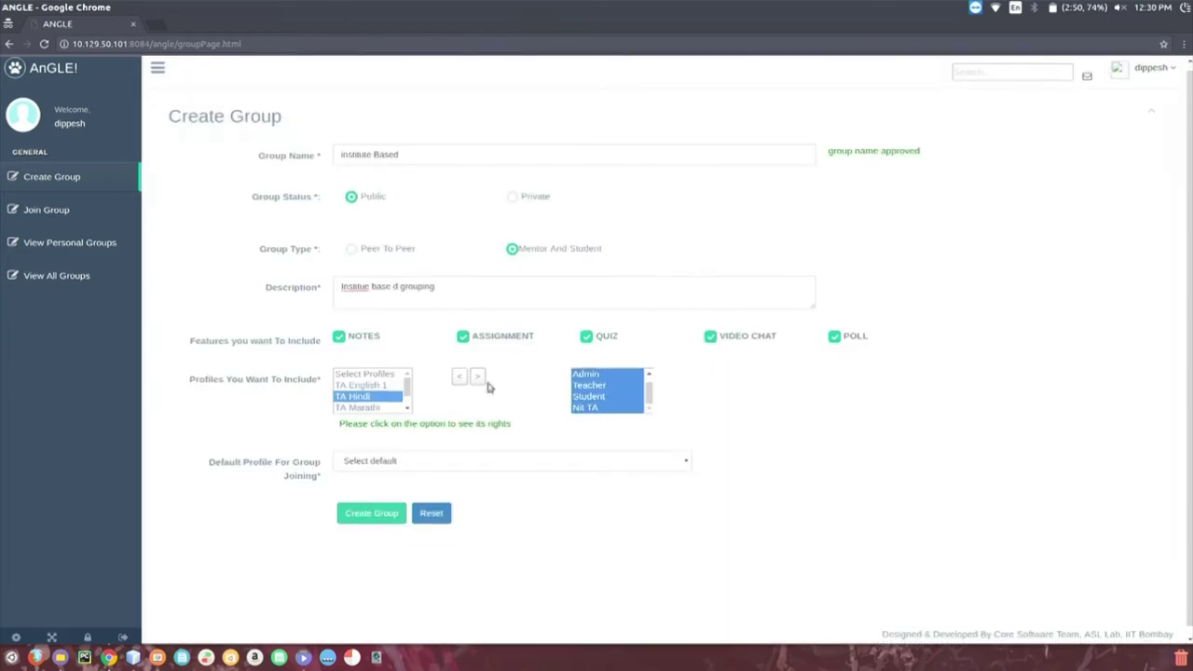
- Set Student as the default profile for joining and create the institute Based group
click(447, 462)
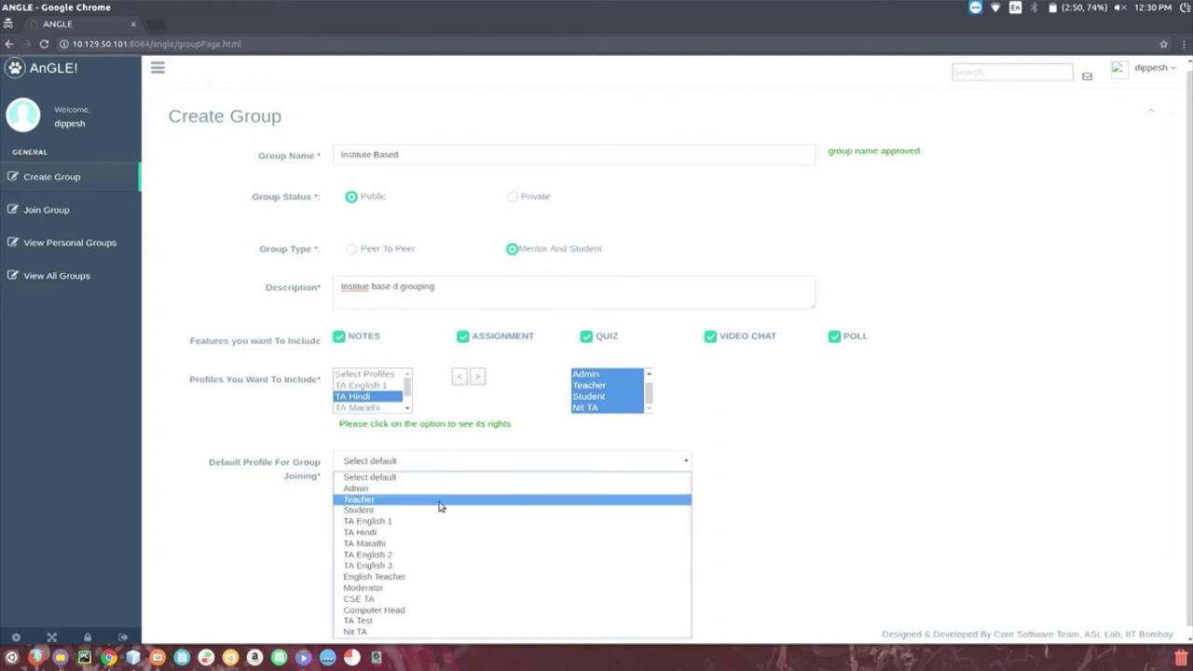
click(439, 510)
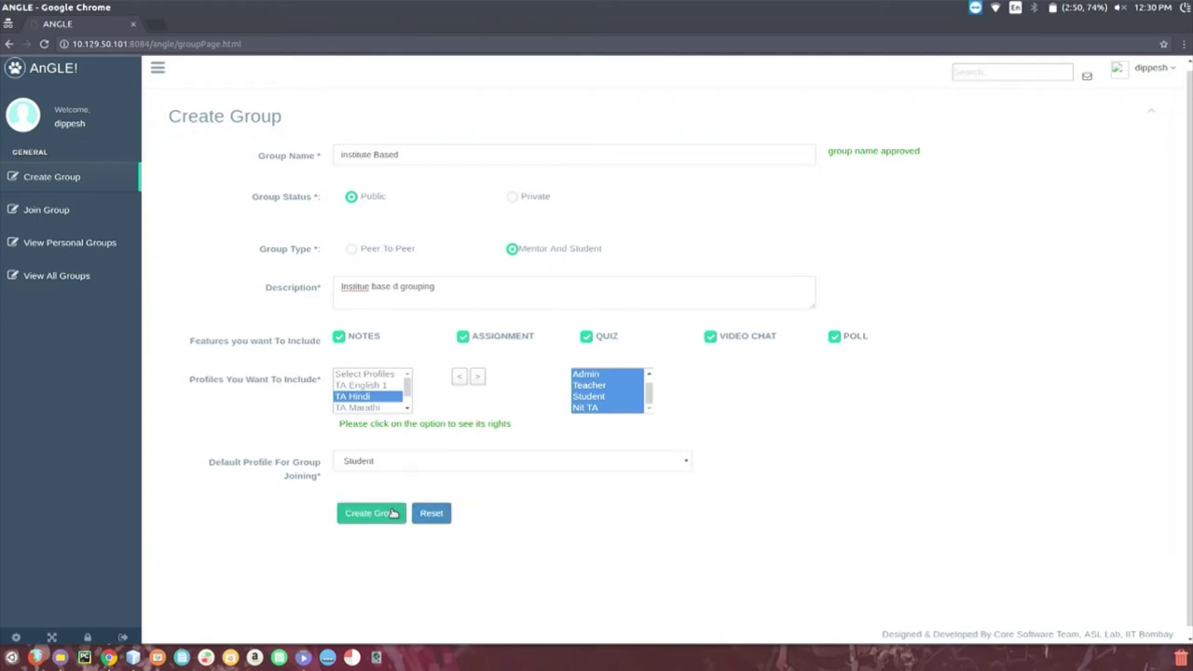
click(392, 513)
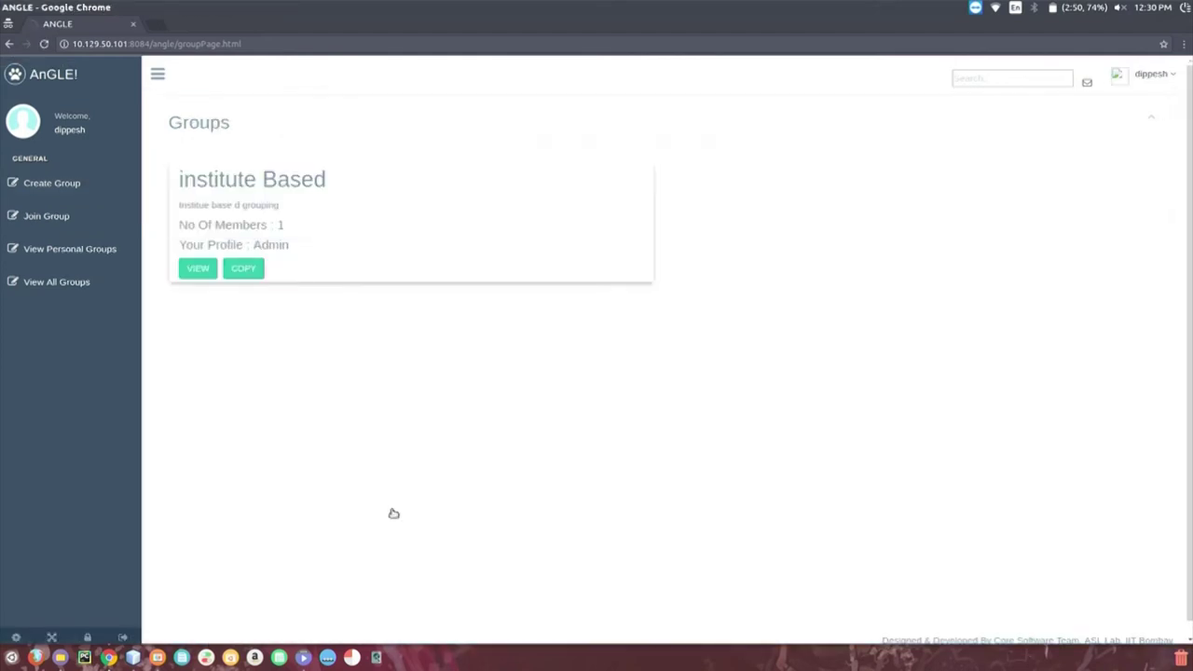
- Create a subgroup named "Nit" with the description "Nit" inside the institute Based group
click(197, 268)
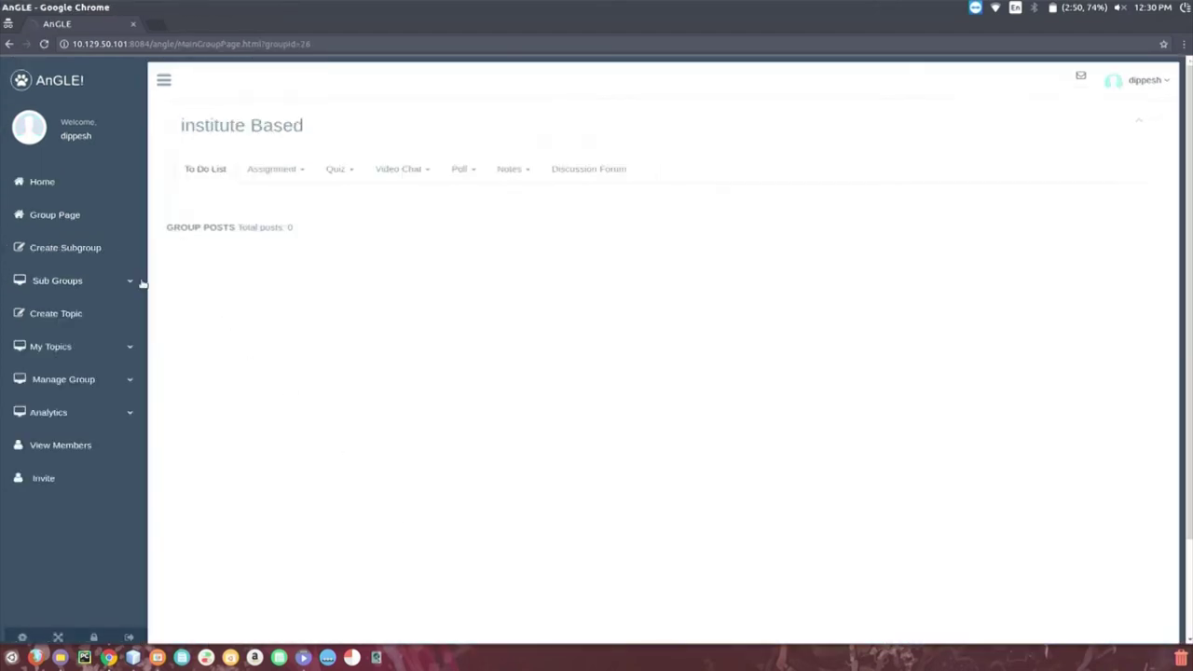
click(78, 248)
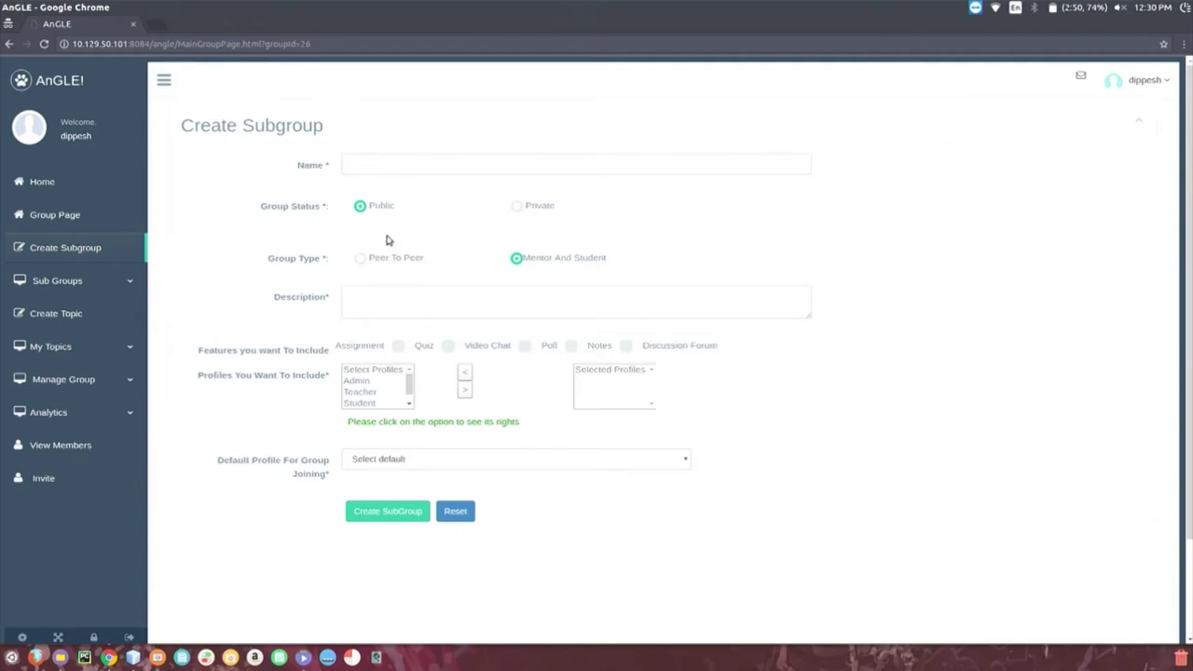
click(368, 392)
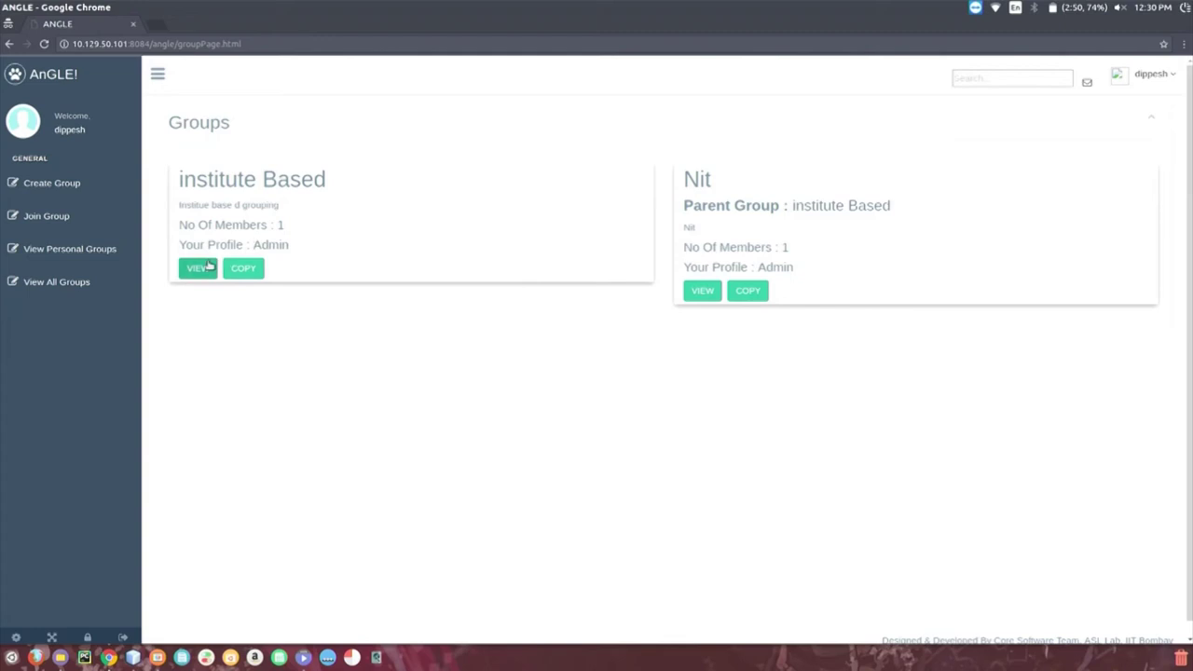
- View the institute Based group's page and the topics of its Nit subgroup
scroll(209, 266, down, 1)
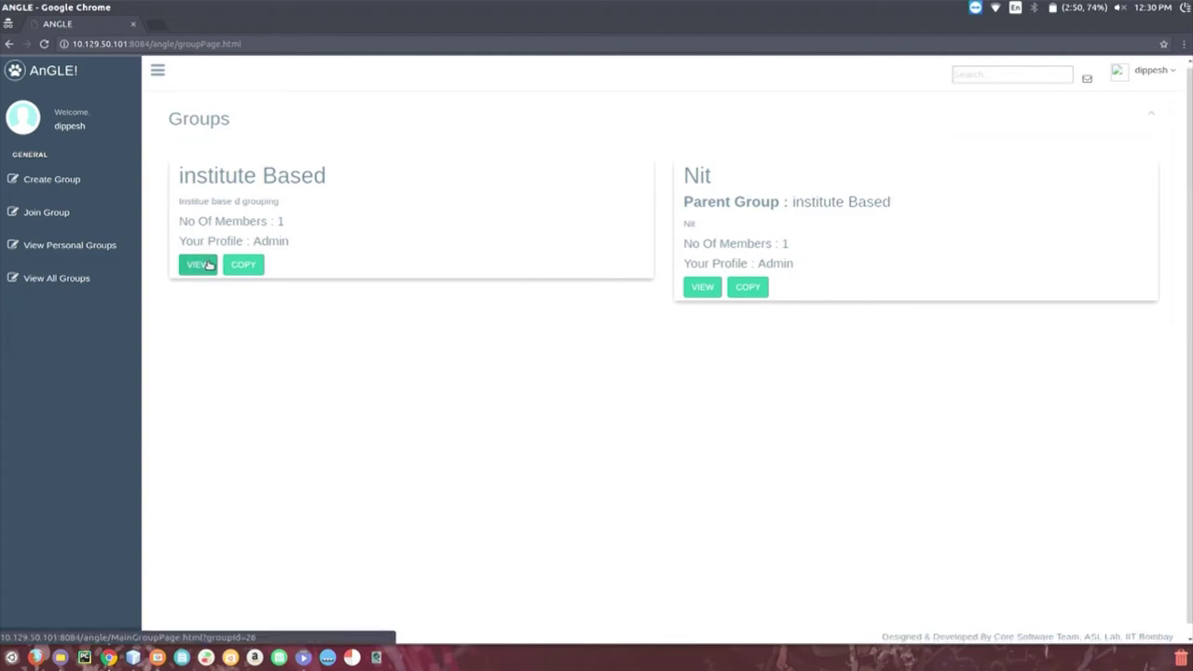
click(198, 264)
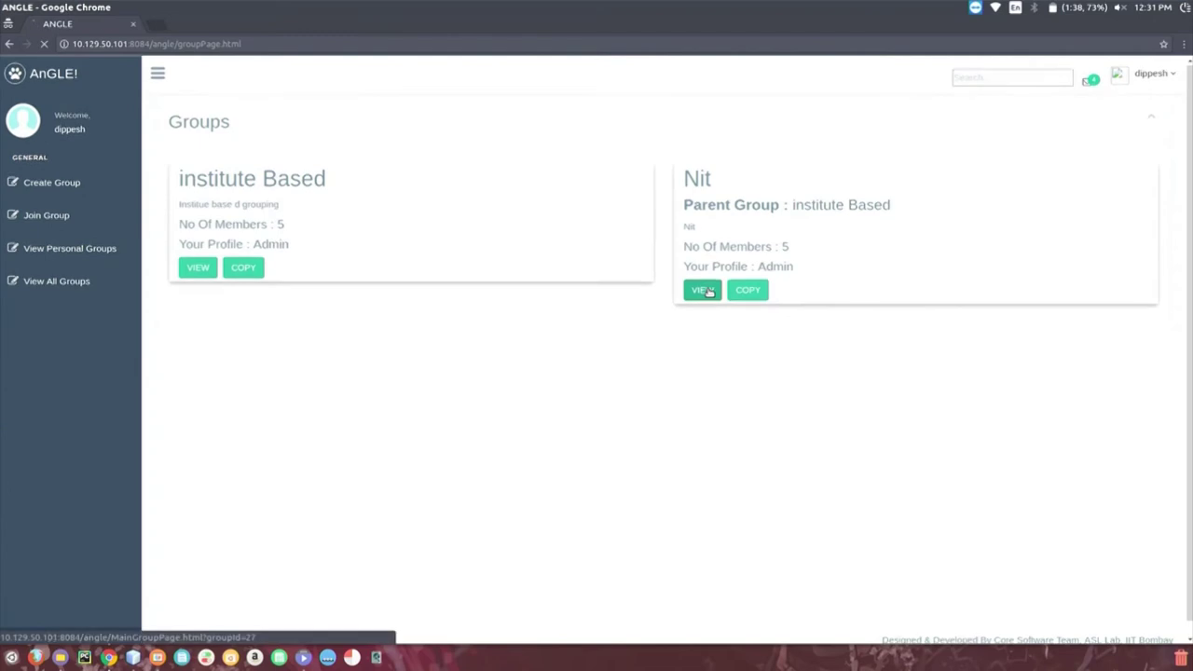
click(705, 289)
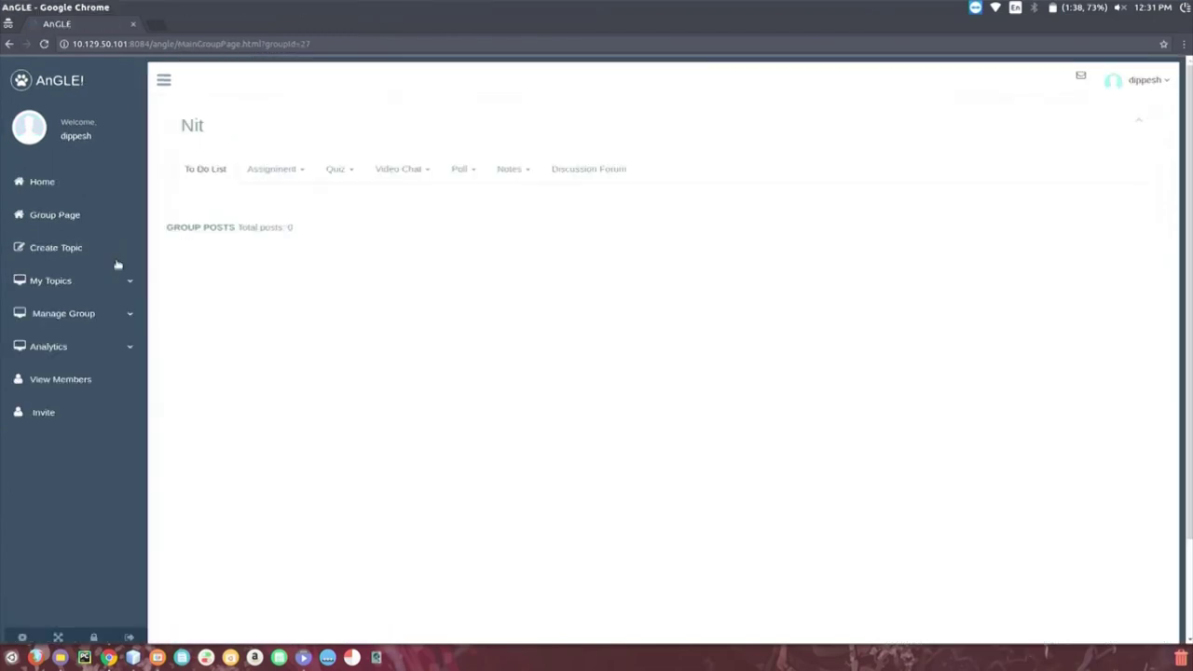
click(125, 279)
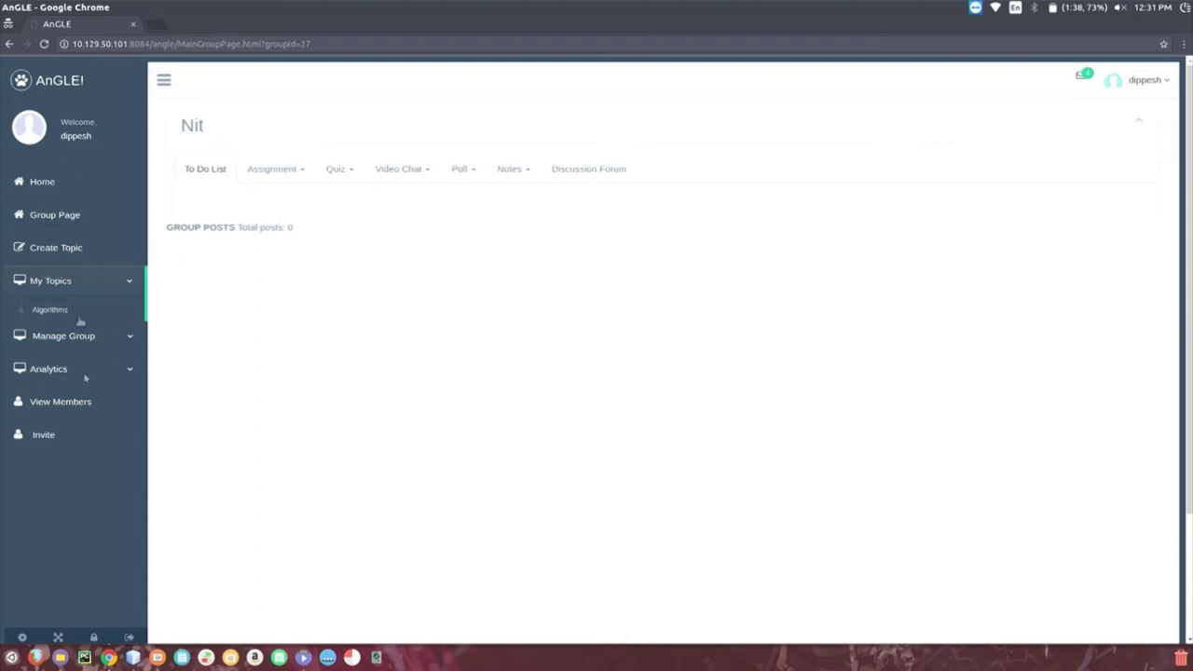
- Assign the Nit TA role to the second listed member of the Nit group and review that role's access rights
click(81, 404)
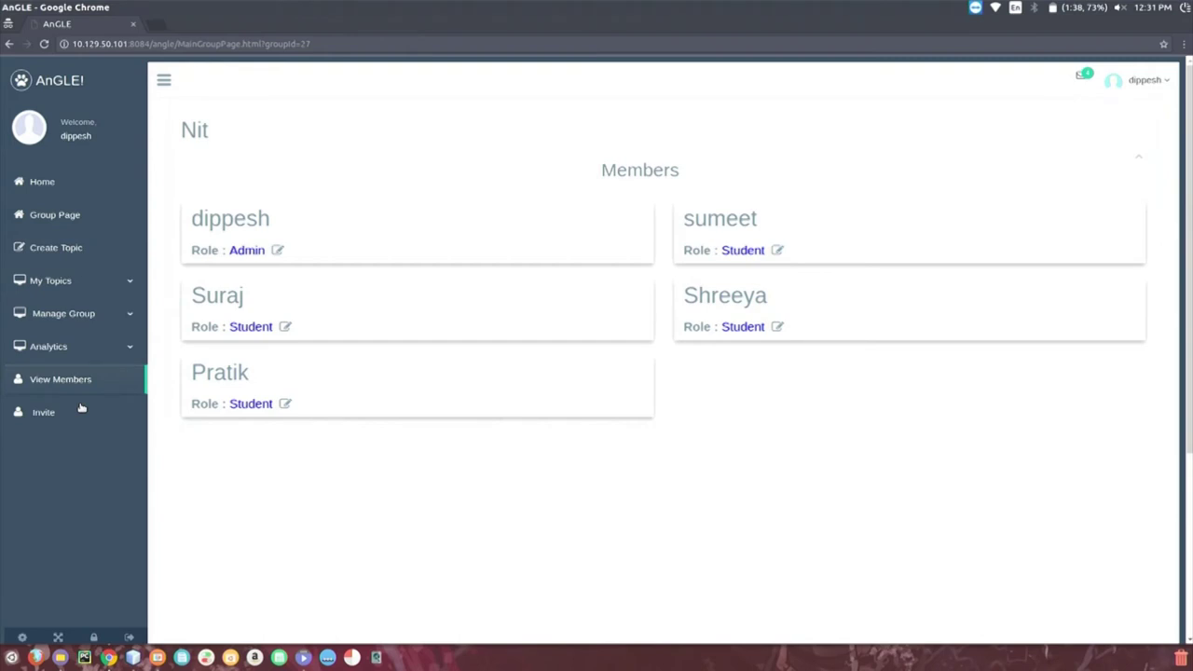
click(777, 250)
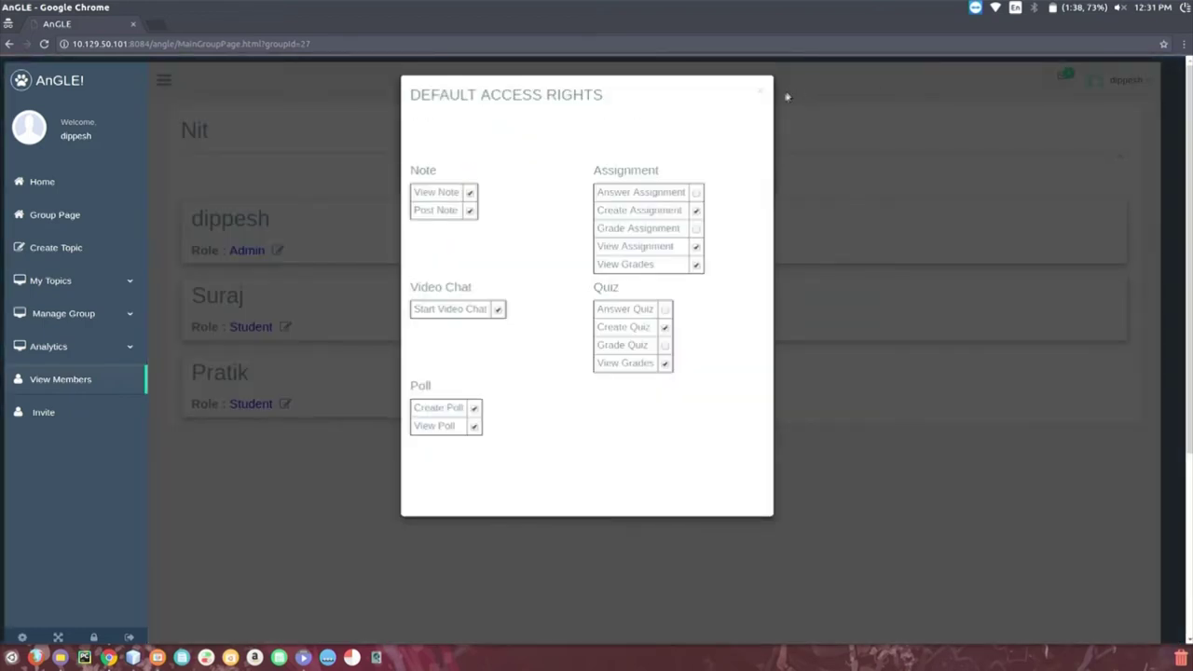
click(760, 96)
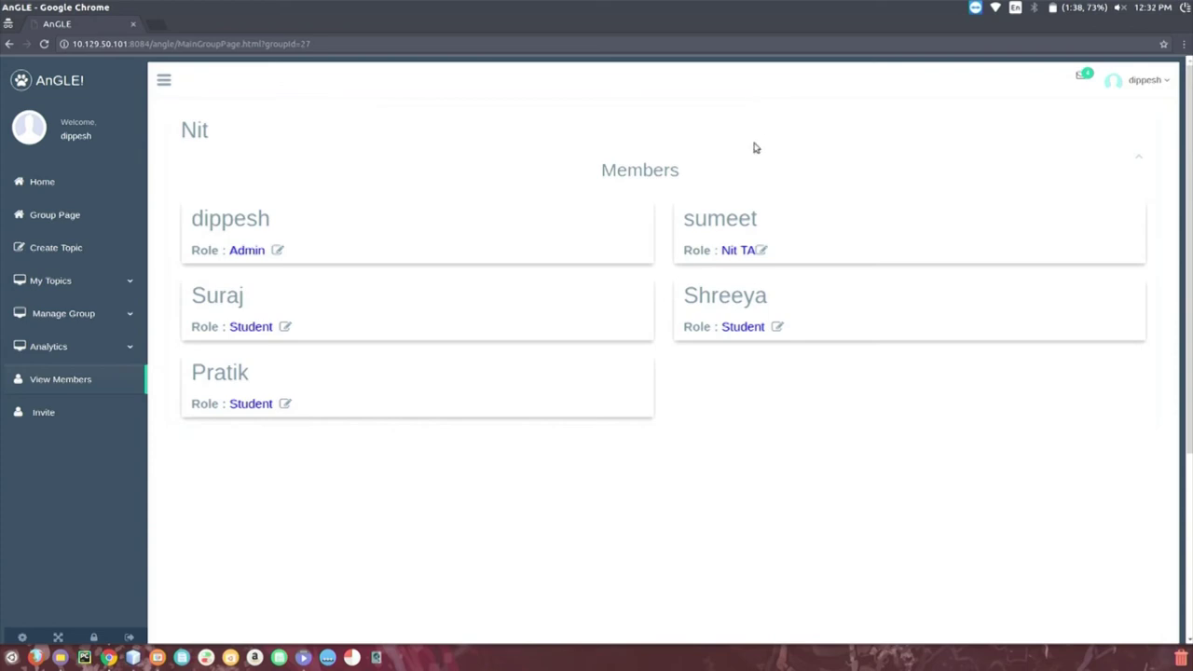
- Change the role of the fourth listed member of the Nit group to Teacher and save it
key(alt)
click(701, 307)
click(694, 118)
click(760, 92)
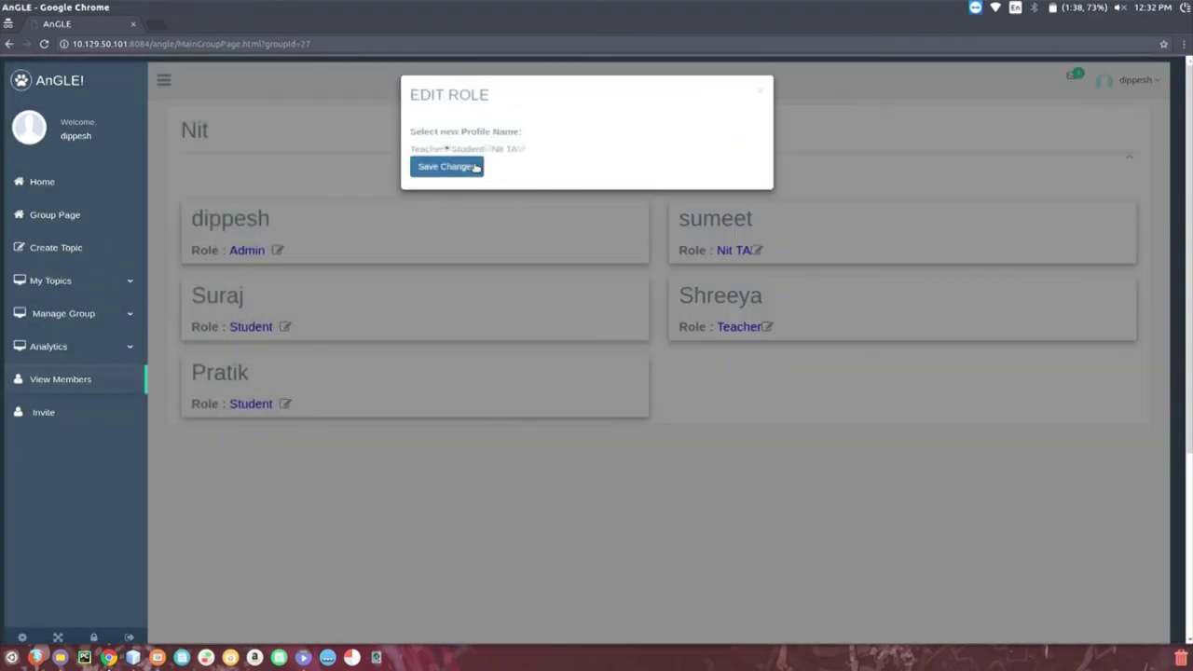
click(475, 167)
click(709, 124)
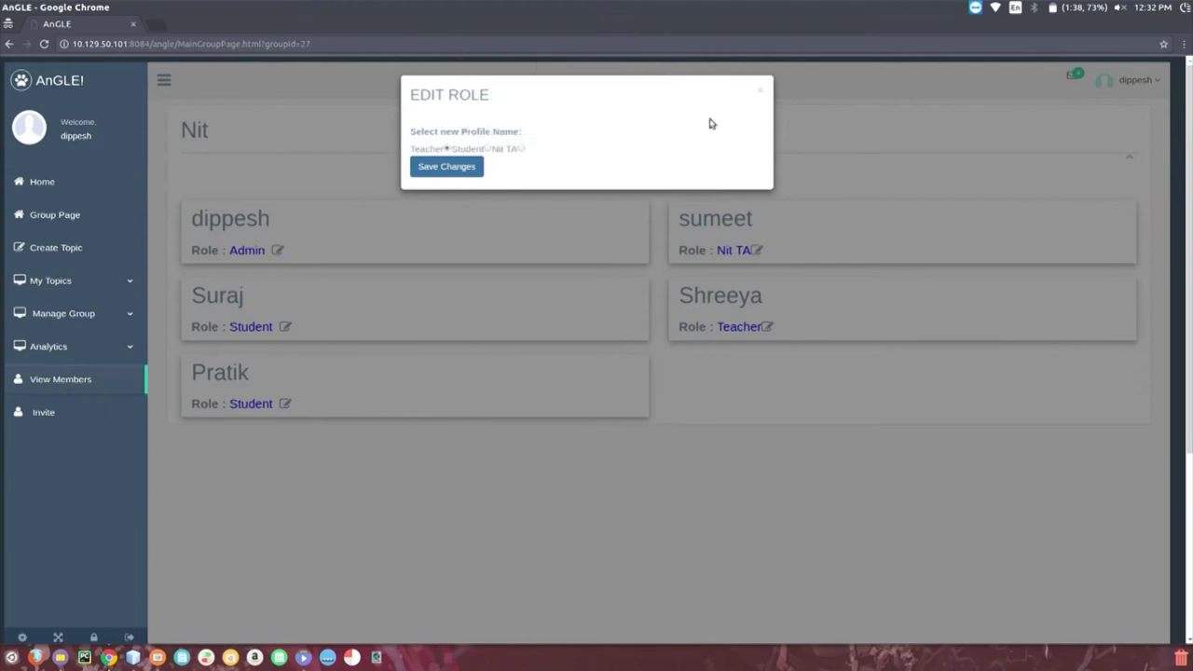